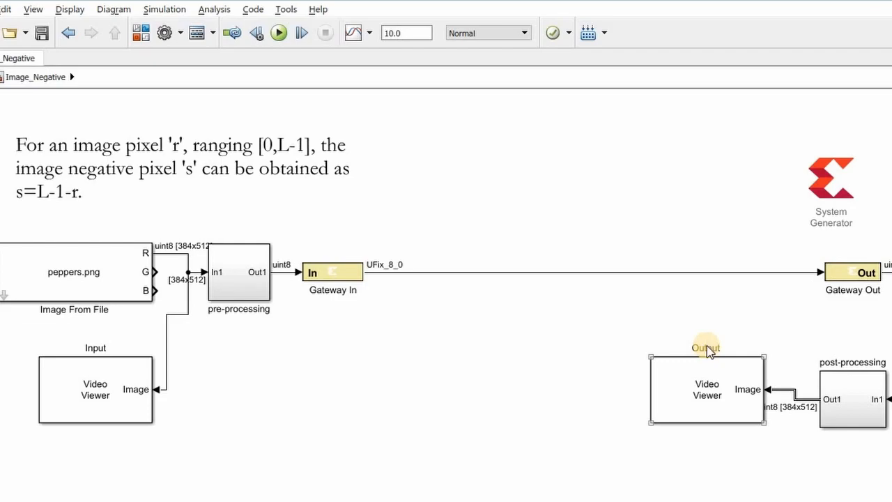
- Switch to the MATLAB Command Window, examine the image dimensions in the definition of st, and return to the Simulink model
{"action": "key", "text": "alt+Tab"}
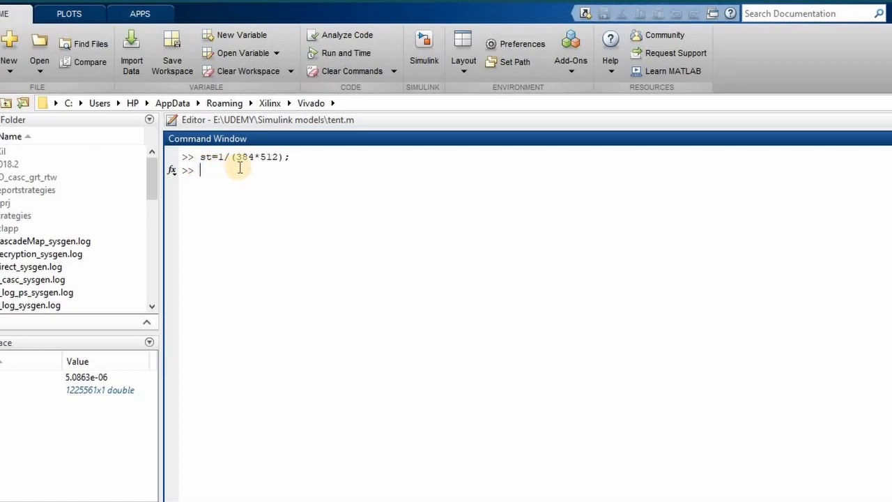
{"action": "left_click_drag", "start_coordinate": [236, 157], "coordinate": [277, 156]}
{"action": "left_click", "coordinate": [279, 157]}
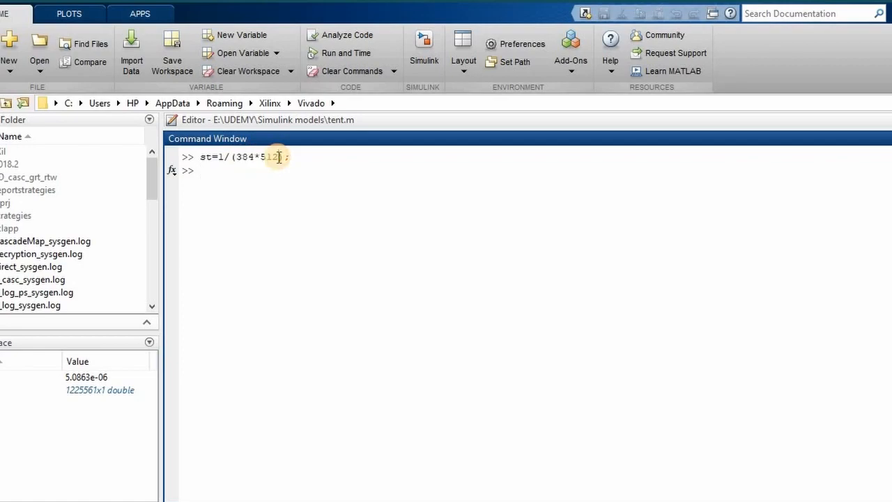
{"action": "key", "text": "alt+Tab"}
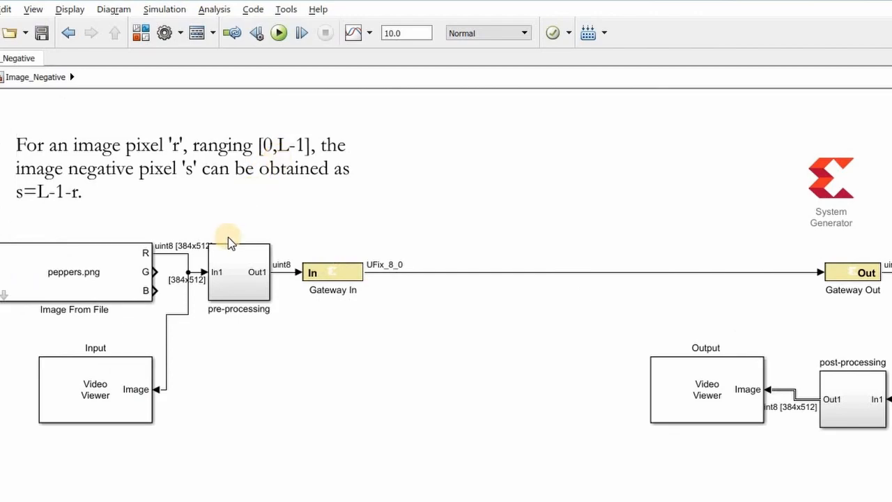
- Set the simulation stop time to 1 and run the Image_Negative model
{"action": "left_click", "coordinate": [279, 33]}
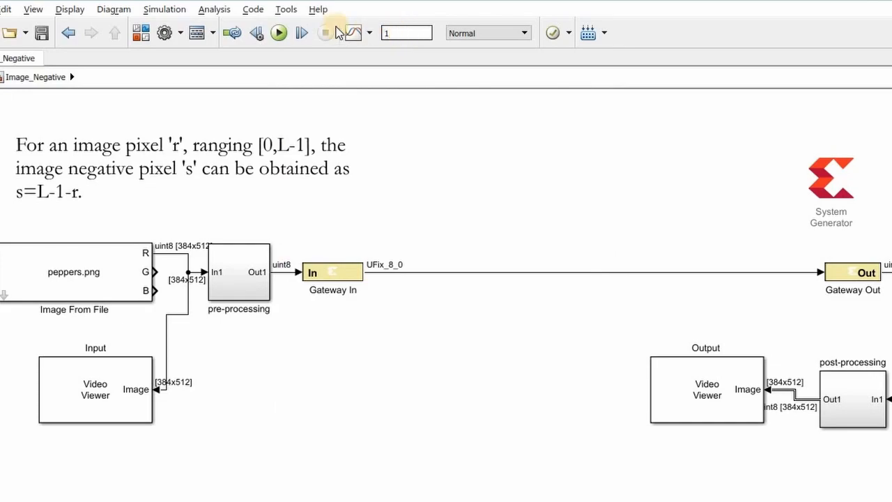
{"action": "left_click", "coordinate": [278, 32]}
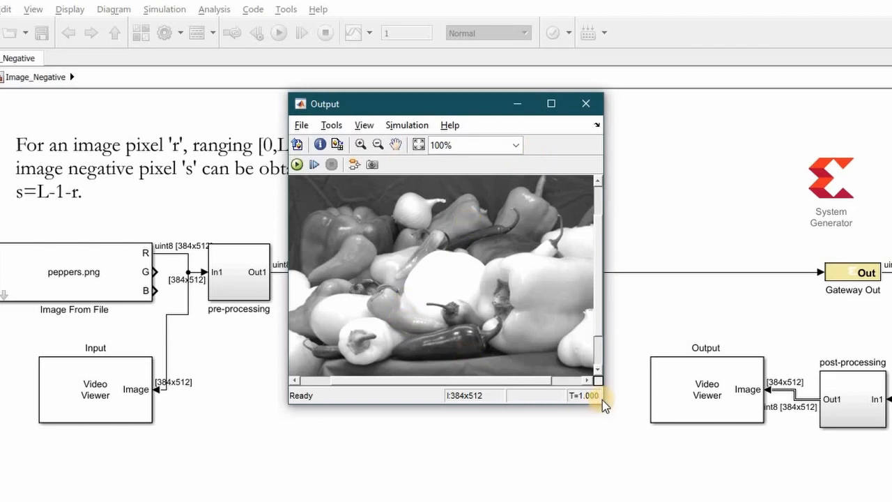
- Enlarge the Output and Input viewer windows to inspect the full images, and close both viewers
{"action": "left_click_drag", "start_coordinate": [603, 403], "coordinate": [778, 495]}
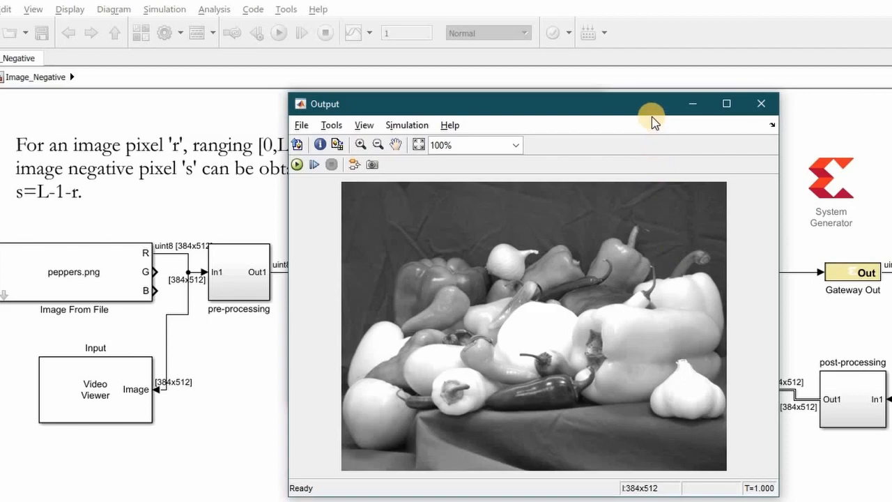
{"action": "left_click_drag", "start_coordinate": [641, 105], "coordinate": [575, 58]}
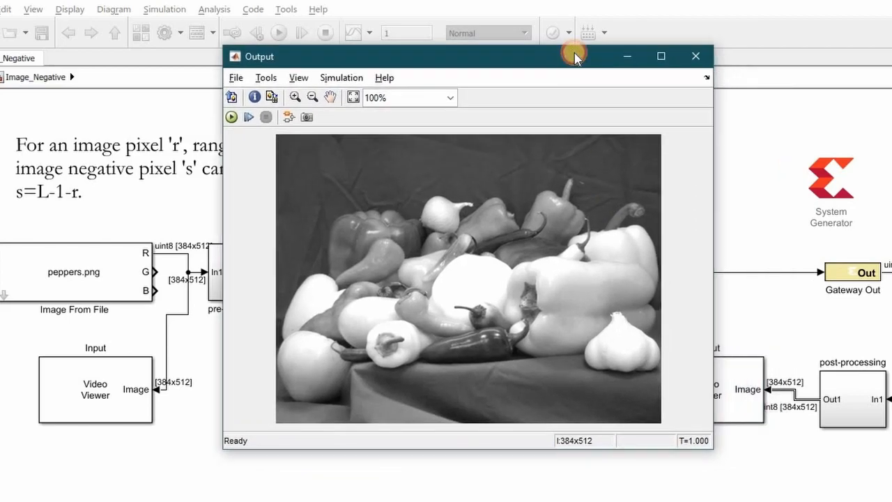
{"action": "left_click", "coordinate": [625, 55]}
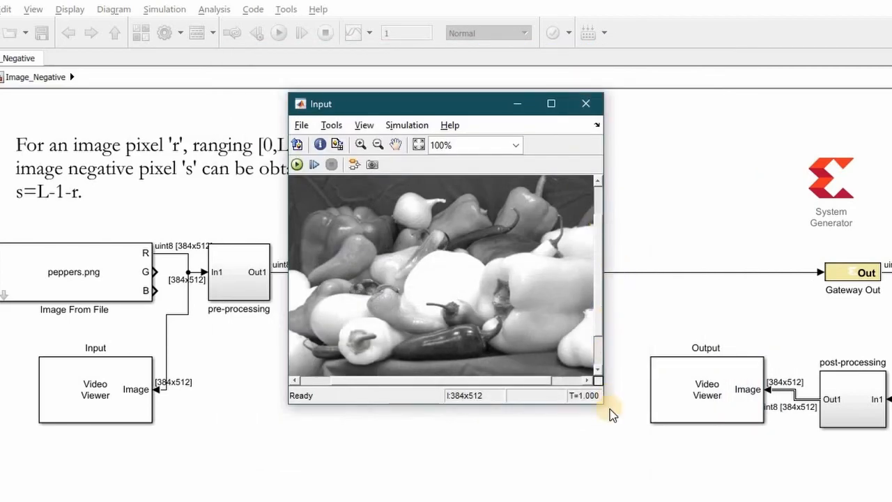
{"action": "left_click_drag", "start_coordinate": [604, 404], "coordinate": [741, 483]}
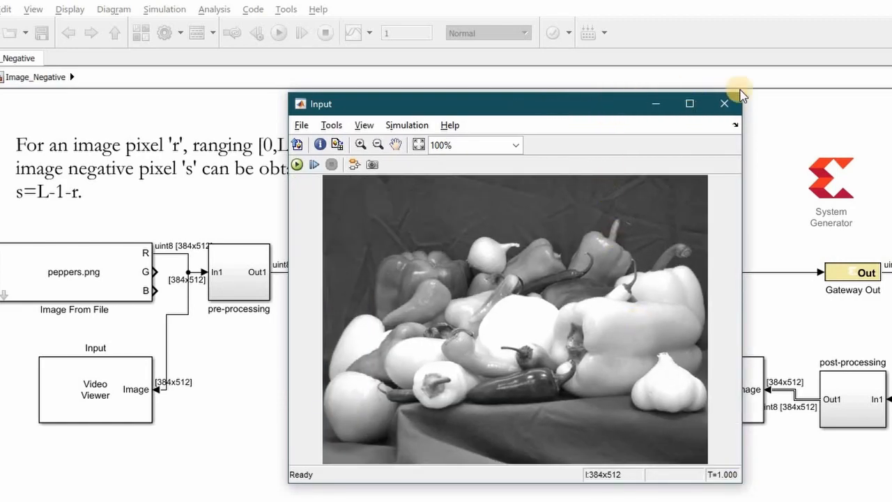
{"action": "left_click", "coordinate": [772, 125]}
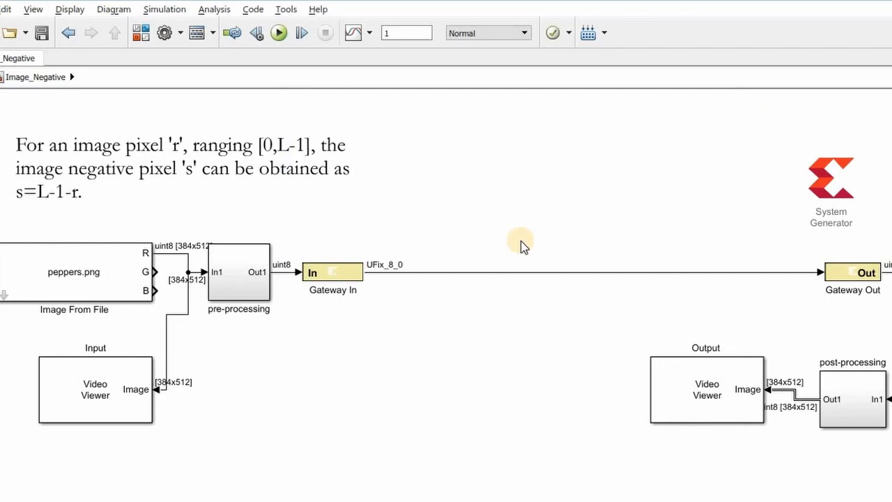
{"action": "left_click", "coordinate": [362, 200]}
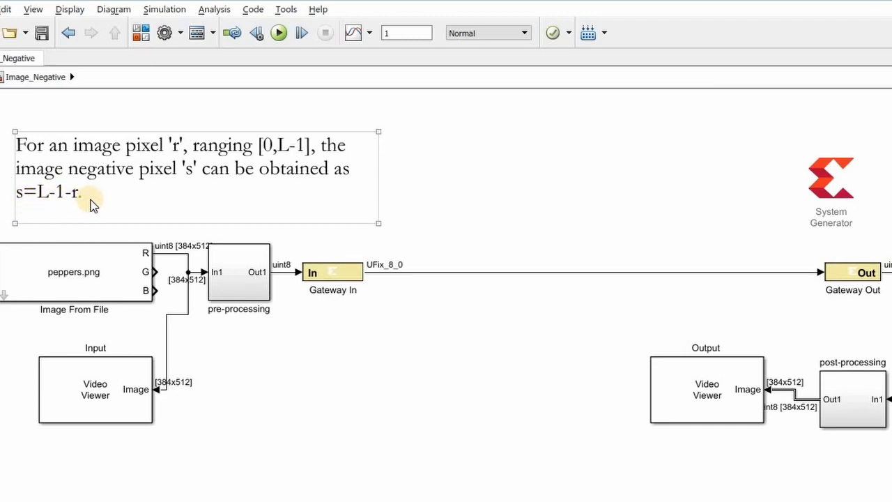
{"action": "left_click", "coordinate": [374, 289]}
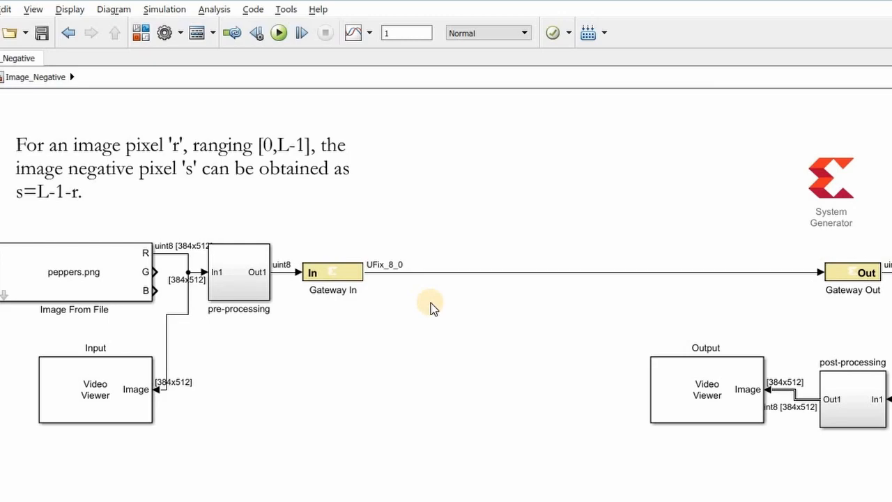
{"action": "left_click", "coordinate": [830, 293]}
{"action": "left_click", "coordinate": [808, 290]}
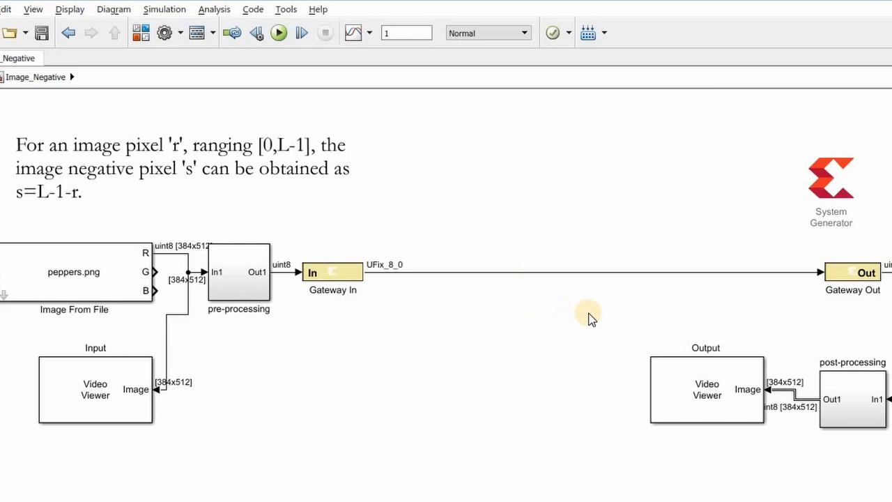
{"action": "left_click", "coordinate": [129, 209]}
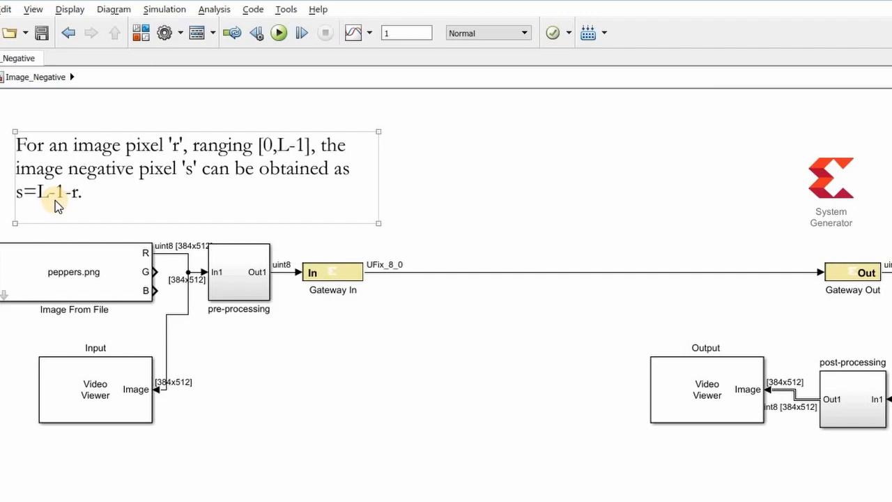
- Add a Xilinx AddSub block below the signal line joining Gateway In and Gateway Out
{"action": "left_click", "coordinate": [534, 328]}
{"action": "double_click", "coordinate": [542, 342]}
{"action": "type", "text": "addsub"}
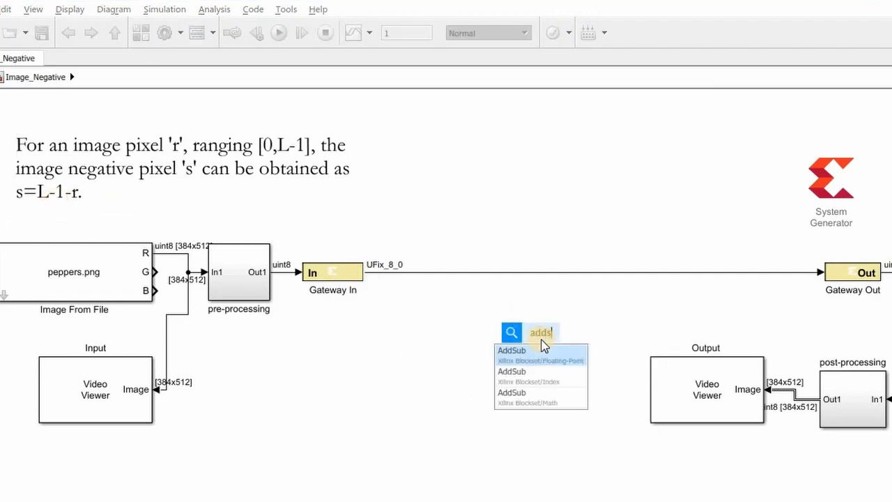
{"action": "key", "text": "Return"}
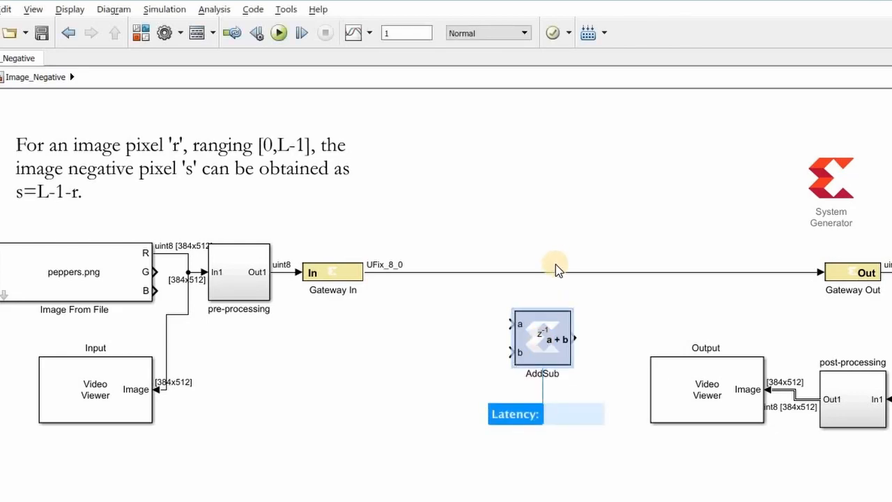
- Delete the direct connection between Gateway In and Gateway Out and move the AddSub block into the gap
{"action": "left_click", "coordinate": [555, 270]}
{"action": "key", "text": "Delete"}
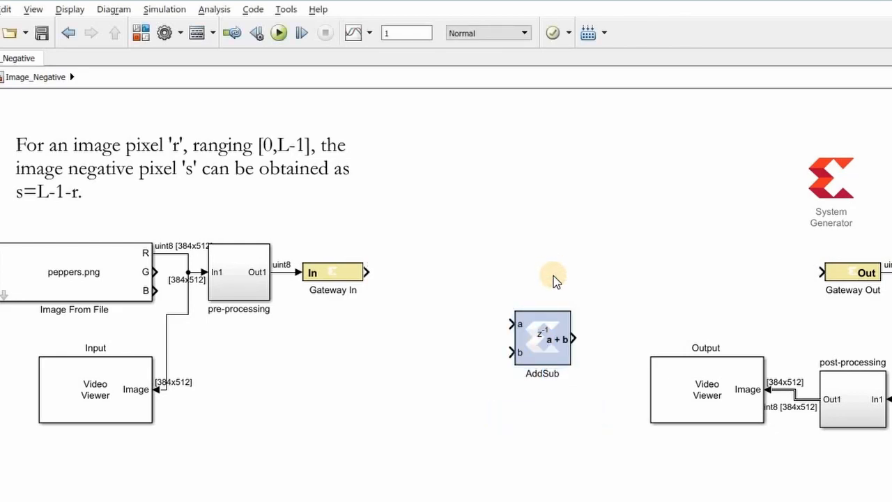
{"action": "left_click_drag", "start_coordinate": [550, 337], "coordinate": [555, 271]}
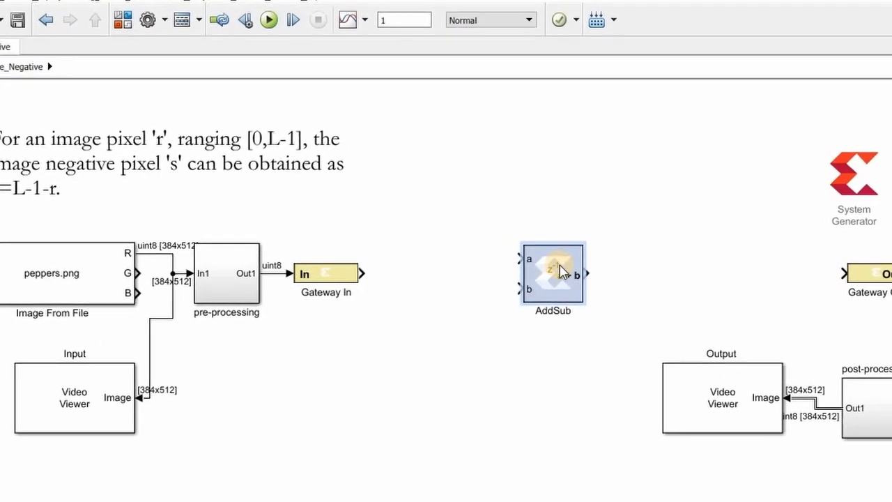
- Configure the AddSub block with a latency of 0 and the Subtraction operation
{"action": "double_click", "coordinate": [561, 272]}
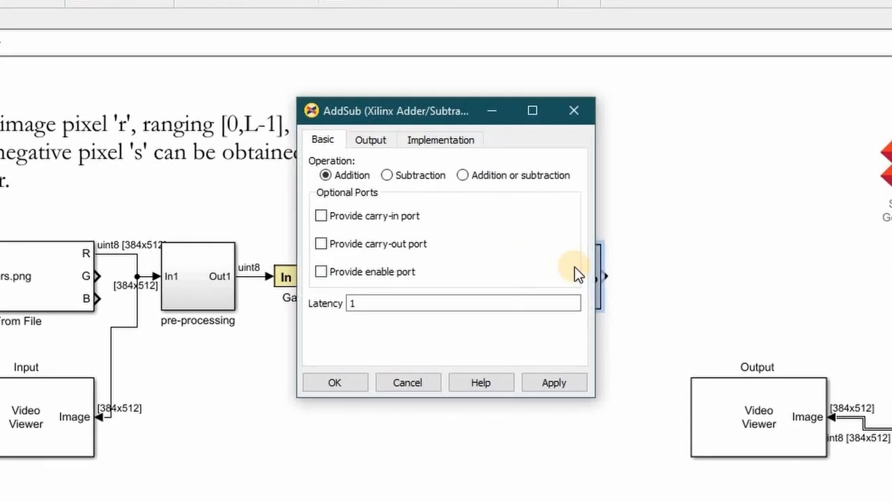
{"action": "double_click", "coordinate": [428, 302]}
{"action": "type", "text": "0"}
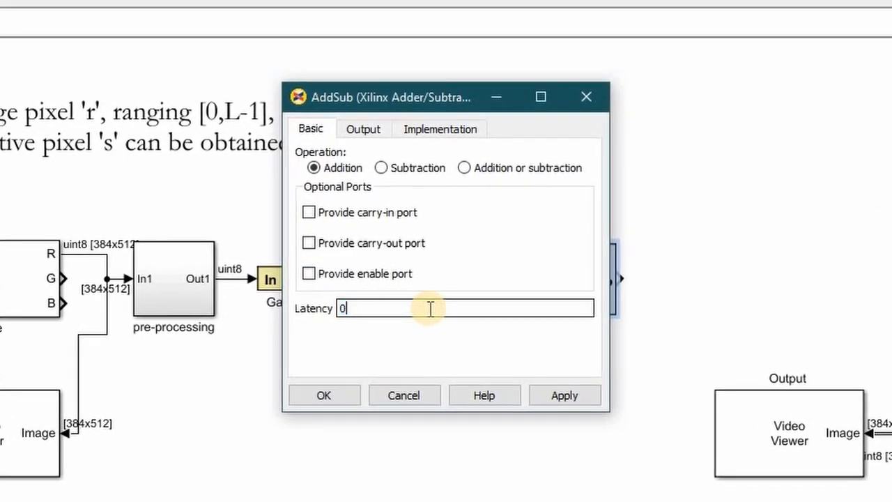
{"action": "left_click", "coordinate": [382, 168]}
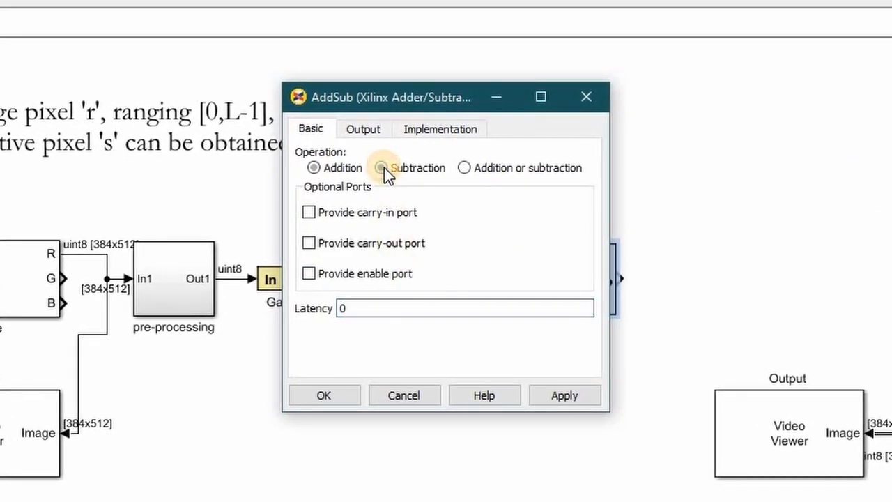
- Set the AddSub output precision to User defined with 8 bits and binary point 0, and accept the block settings
{"action": "left_click", "coordinate": [378, 131]}
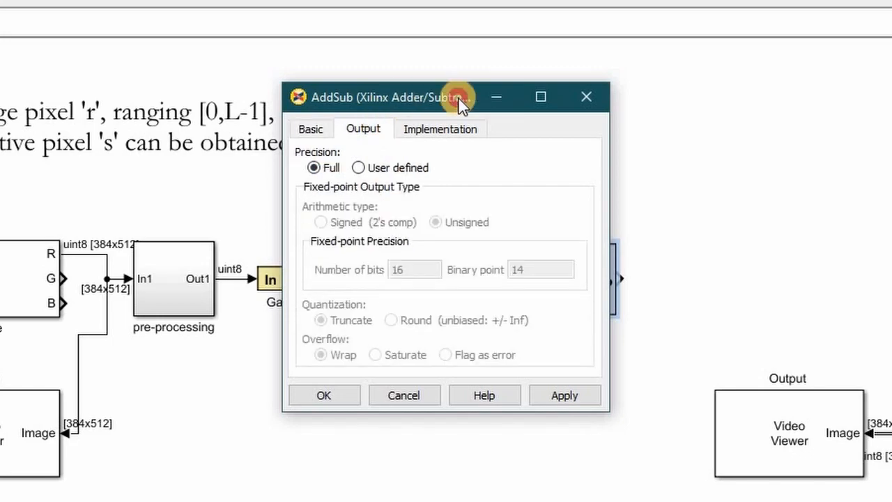
{"action": "left_click_drag", "start_coordinate": [459, 98], "coordinate": [579, 104]}
{"action": "left_click", "coordinate": [273, 278]}
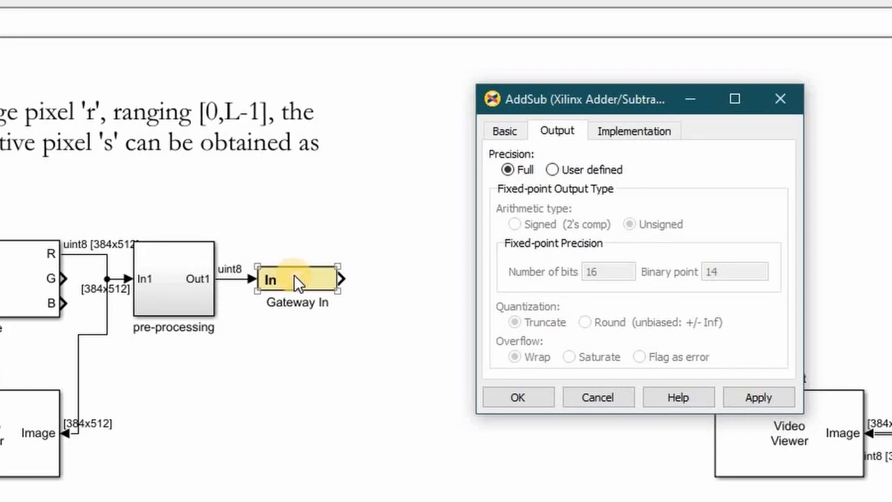
{"action": "left_click", "coordinate": [553, 170]}
{"action": "double_click", "coordinate": [610, 272]}
{"action": "type", "text": "8"}
{"action": "key", "text": "Tab"}
{"action": "type", "text": "0"}
{"action": "left_click", "coordinate": [510, 393]}
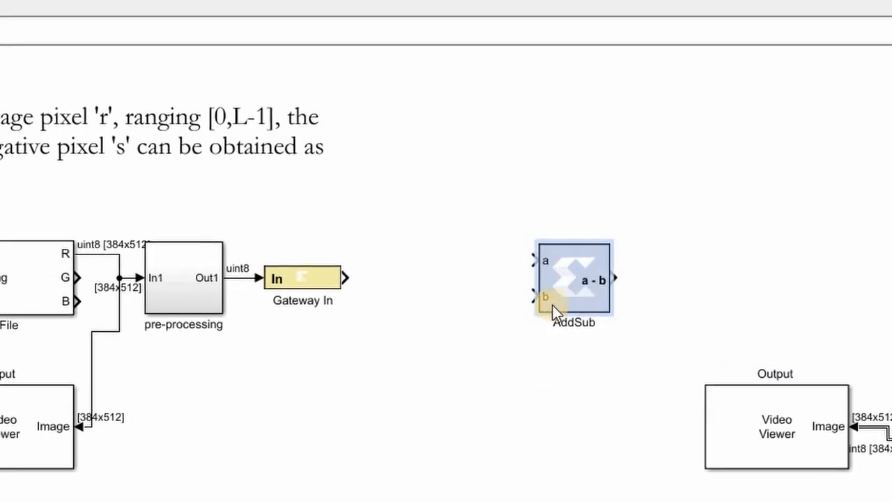
{"action": "left_click", "coordinate": [27, 198]}
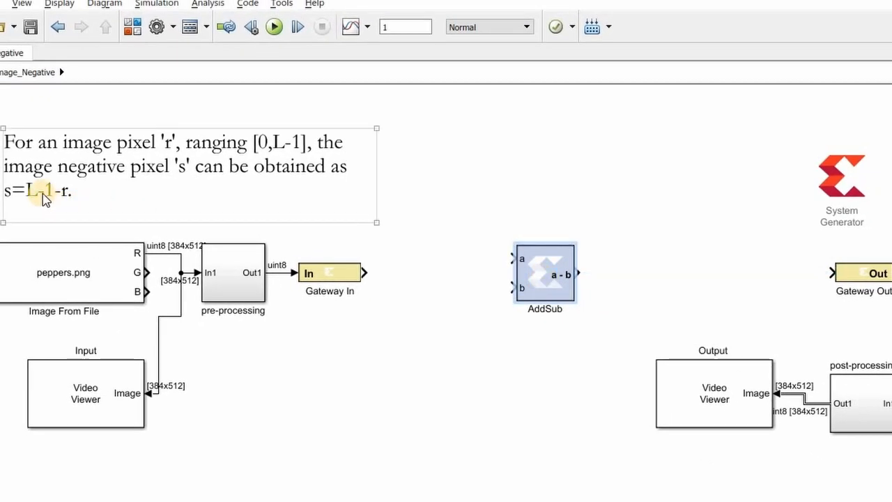
{"action": "left_click", "coordinate": [534, 289]}
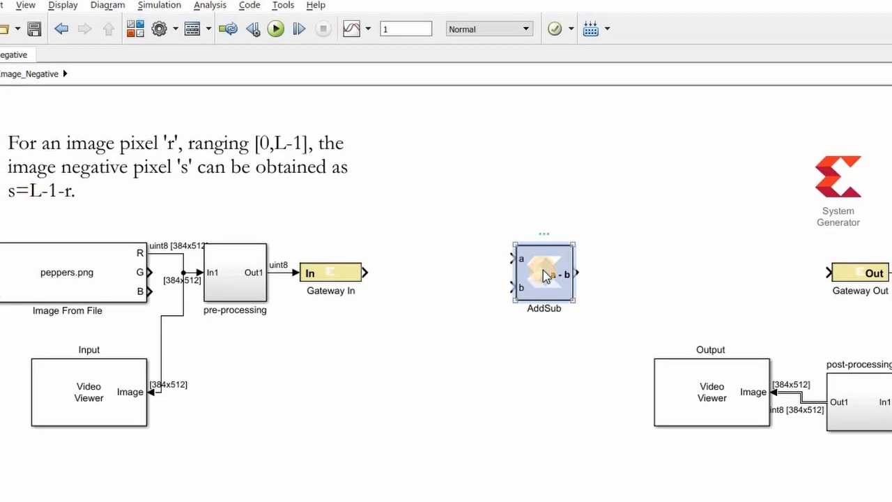
{"action": "left_click", "coordinate": [78, 201]}
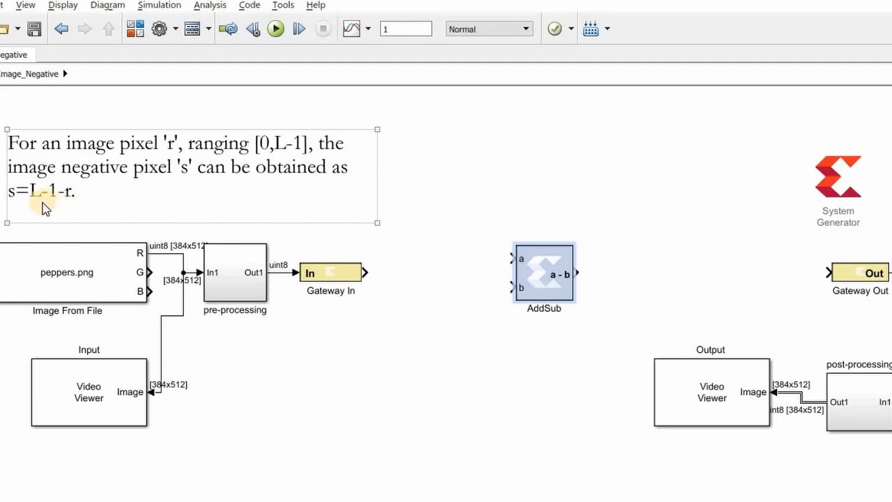
{"action": "left_click", "coordinate": [547, 264]}
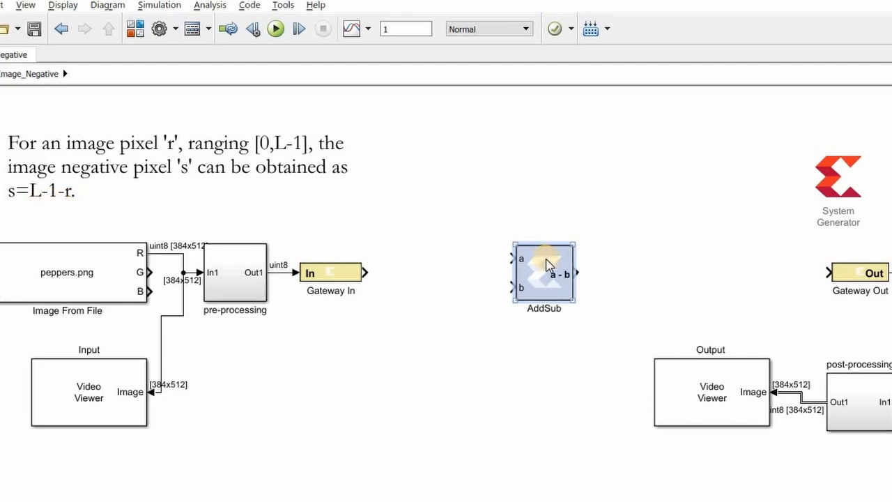
{"action": "left_click", "coordinate": [43, 209]}
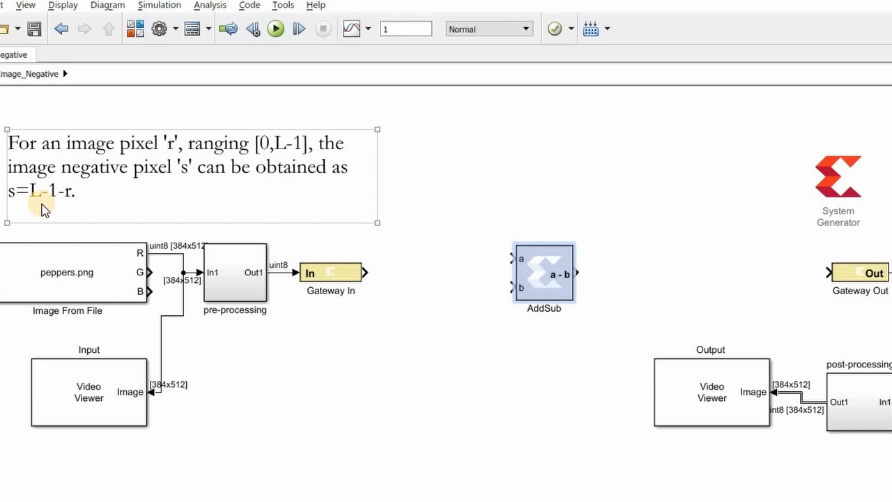
{"action": "left_click", "coordinate": [550, 272]}
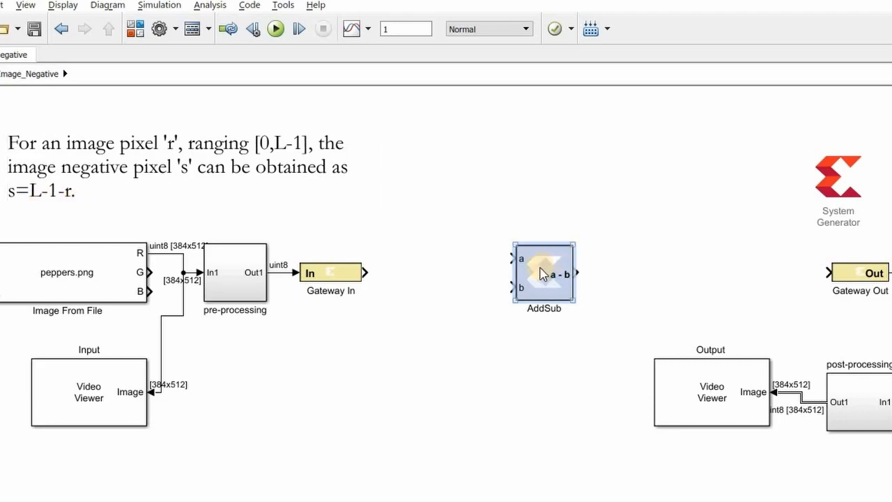
{"action": "left_click", "coordinate": [101, 218]}
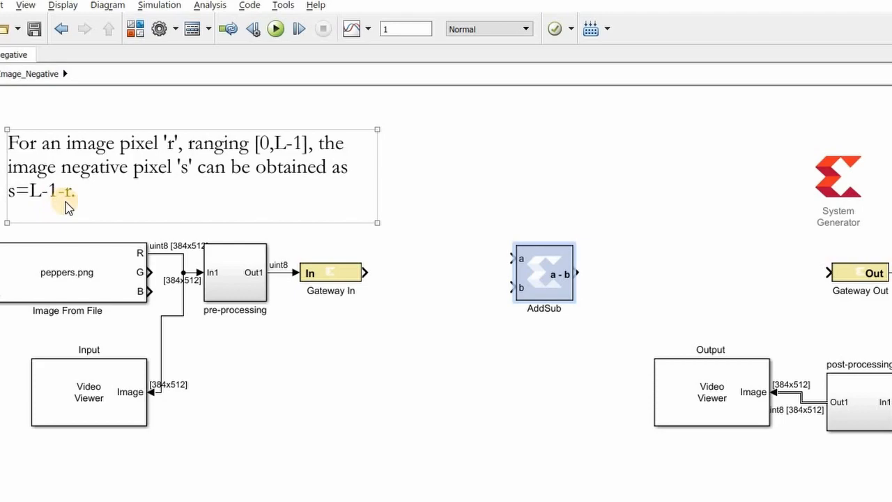
- Add a Xilinx Constant block above the line between Gateway In and AddSub, and rename it L-1
{"action": "left_click", "coordinate": [474, 218]}
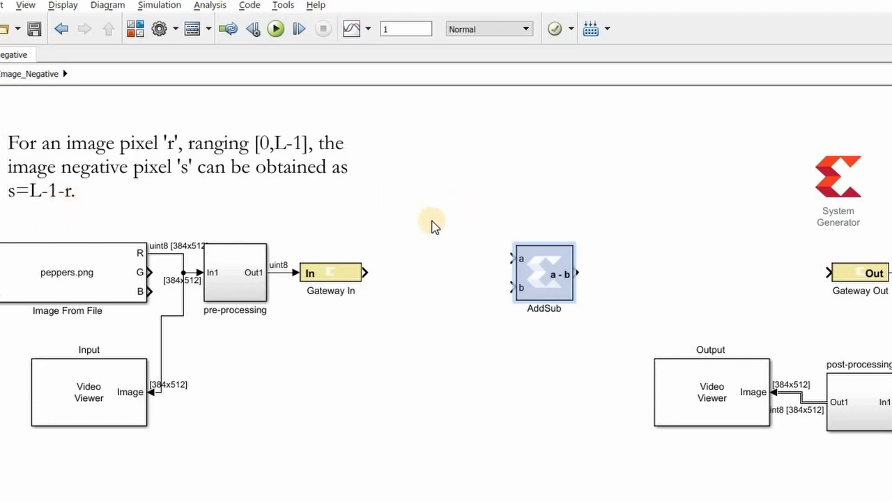
{"action": "double_click", "coordinate": [429, 226]}
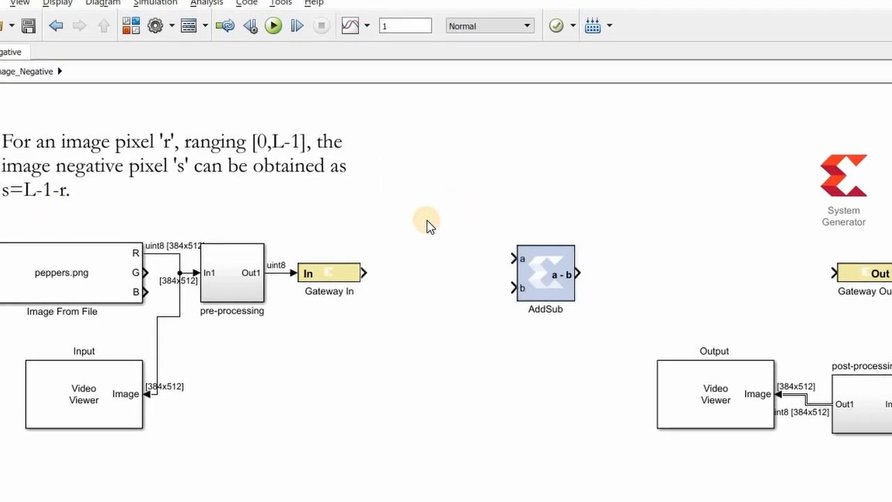
{"action": "type", "text": "const"}
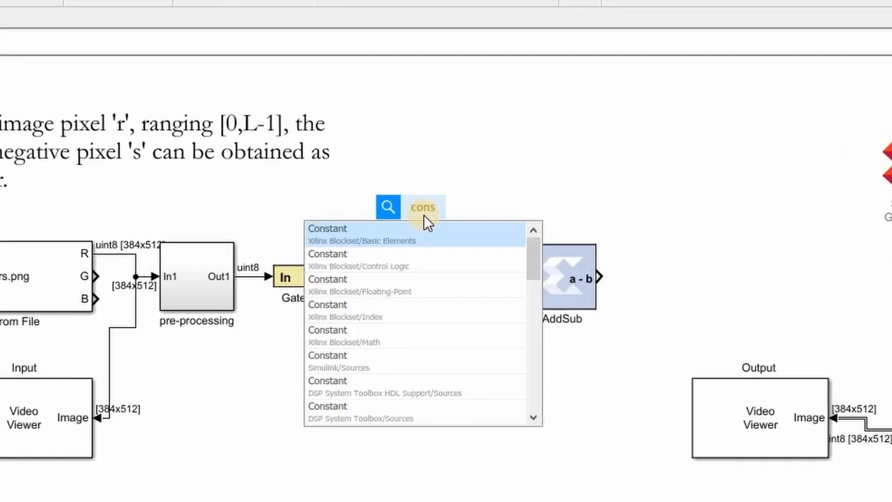
{"action": "key", "text": "Return"}
{"action": "double_click", "coordinate": [435, 240]}
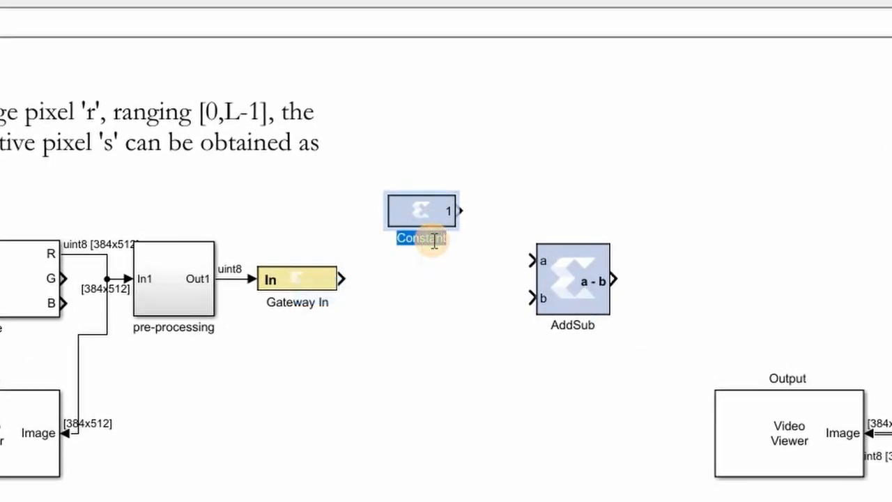
{"action": "type", "text": "L-1"}
- Set the L-1 constant to 255 with an Unsigned fixed-point output of 8 bits and binary point 0
{"action": "double_click", "coordinate": [430, 201]}
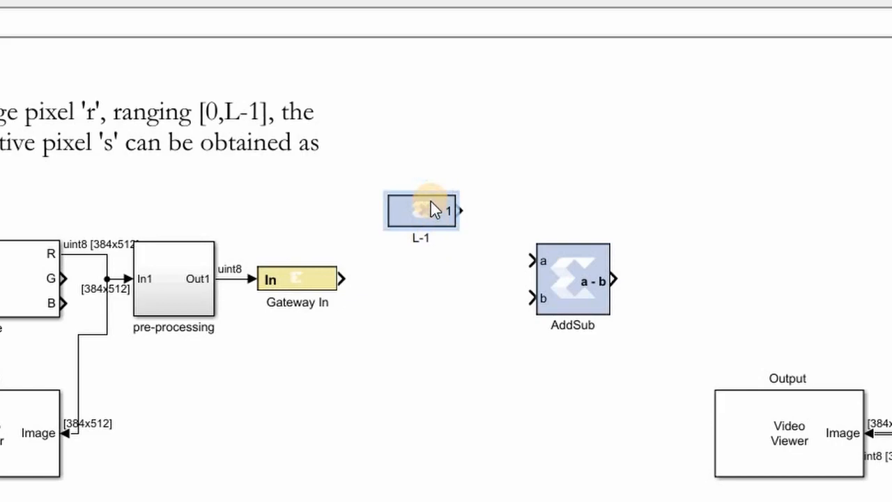
{"action": "left_click_drag", "start_coordinate": [407, 99], "coordinate": [363, 96]}
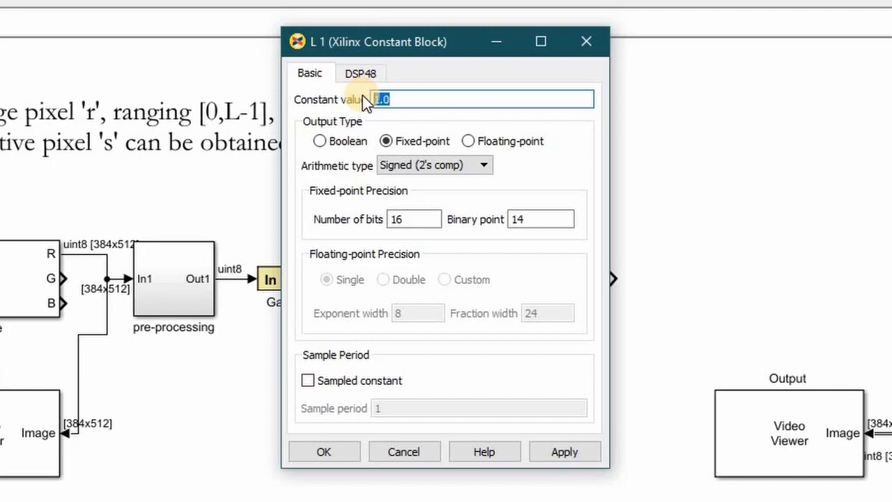
{"action": "type", "text": "55"}
{"action": "left_click", "coordinate": [454, 162]}
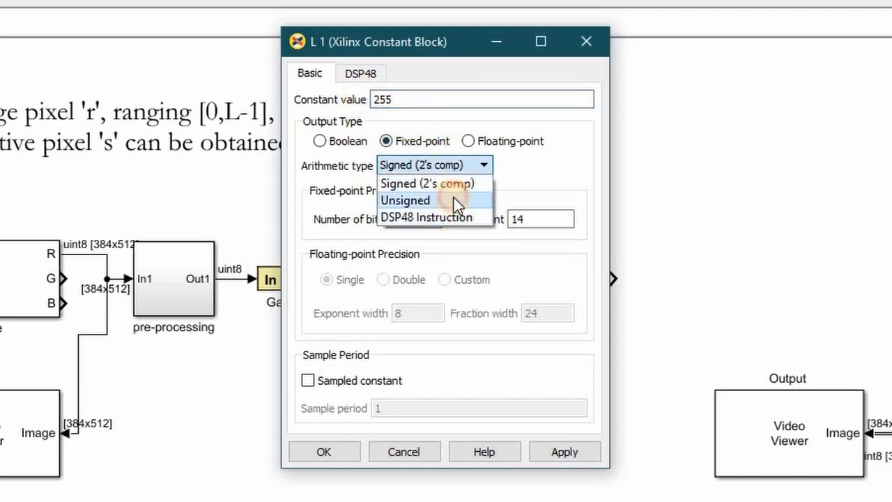
{"action": "left_click", "coordinate": [454, 200]}
{"action": "double_click", "coordinate": [423, 218]}
{"action": "type", "text": "8"}
{"action": "key", "text": "Tab"}
{"action": "type", "text": "0"}
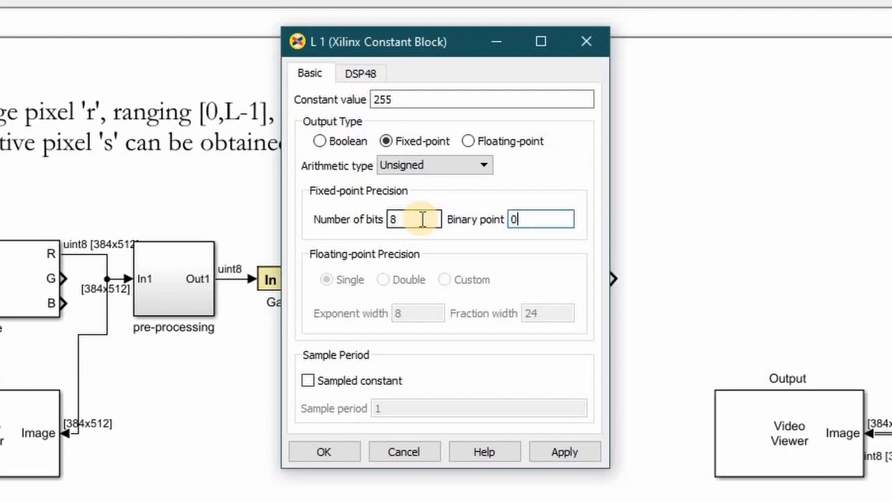
- Make L-1 a sampled constant with sample period st and accept the block settings
{"action": "left_click", "coordinate": [376, 382]}
{"action": "double_click", "coordinate": [393, 407]}
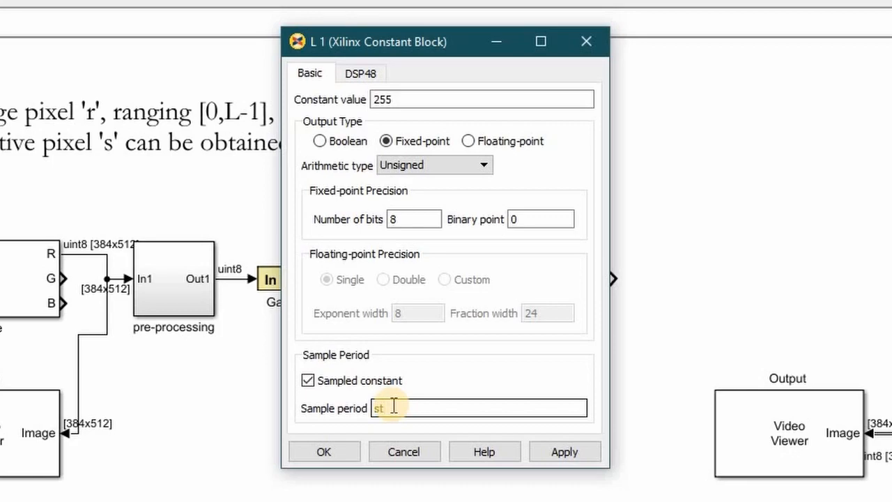
{"action": "type", "text": "st"}
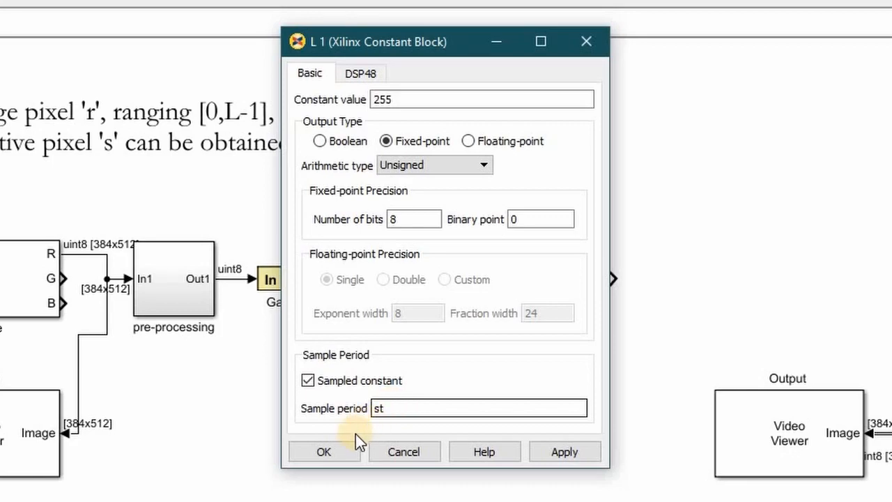
{"action": "left_click", "coordinate": [333, 451]}
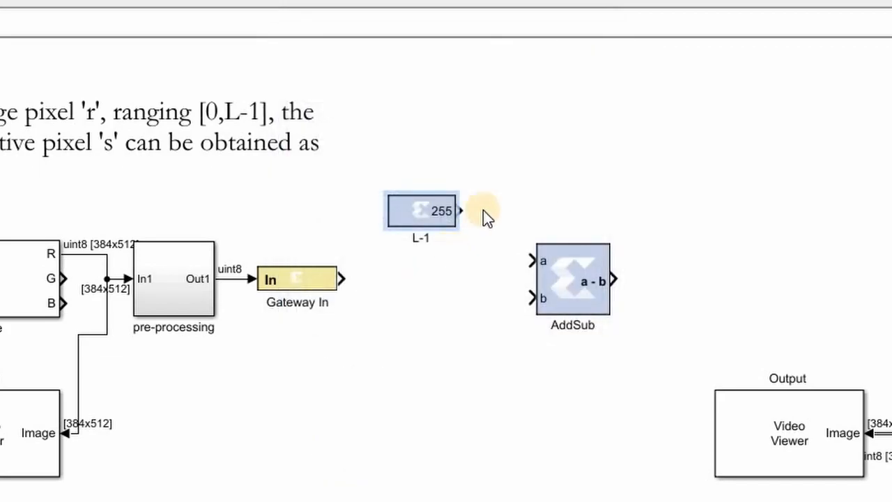
- Connect L-1 to AddSub input a, Gateway In to input b, and the AddSub output to Gateway Out
{"action": "left_click_drag", "start_coordinate": [460, 214], "coordinate": [513, 259]}
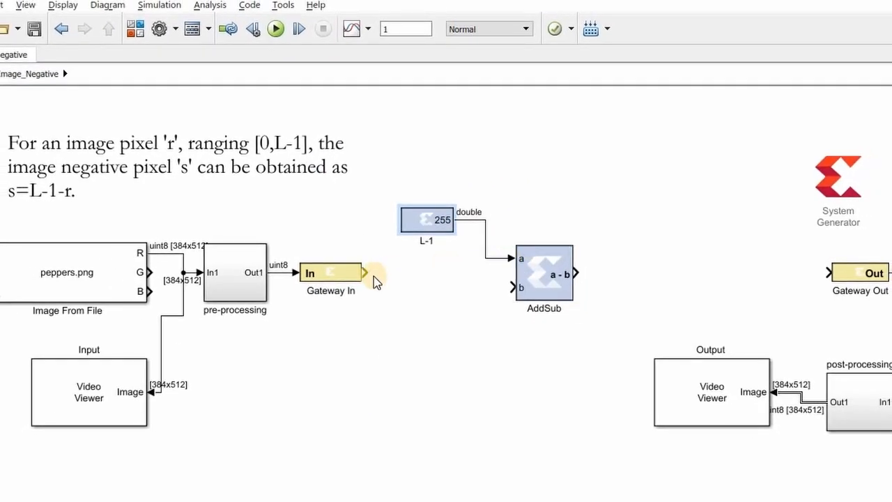
{"action": "left_click_drag", "start_coordinate": [365, 272], "coordinate": [519, 287]}
{"action": "left_click_drag", "start_coordinate": [576, 271], "coordinate": [830, 269]}
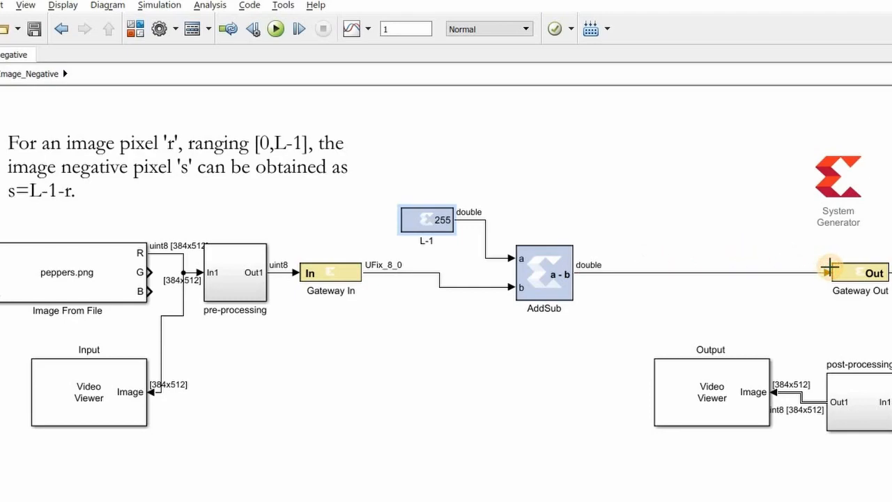
{"action": "left_click", "coordinate": [556, 192]}
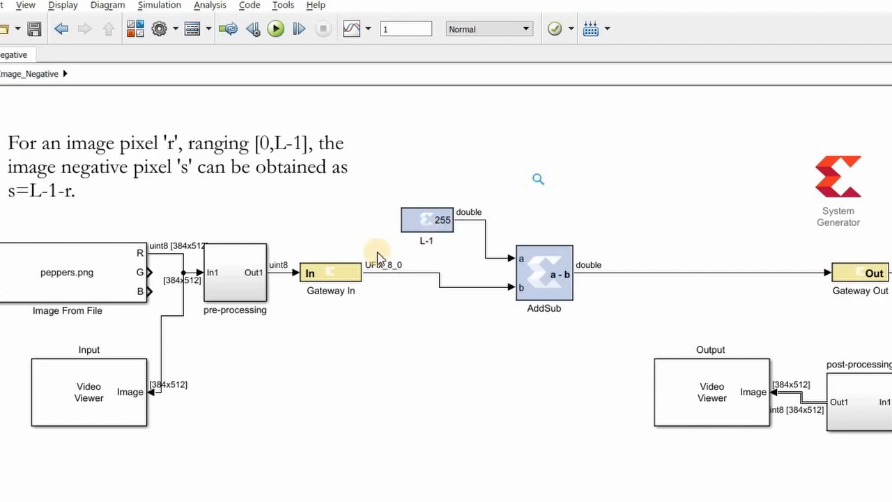
{"action": "left_click", "coordinate": [444, 221]}
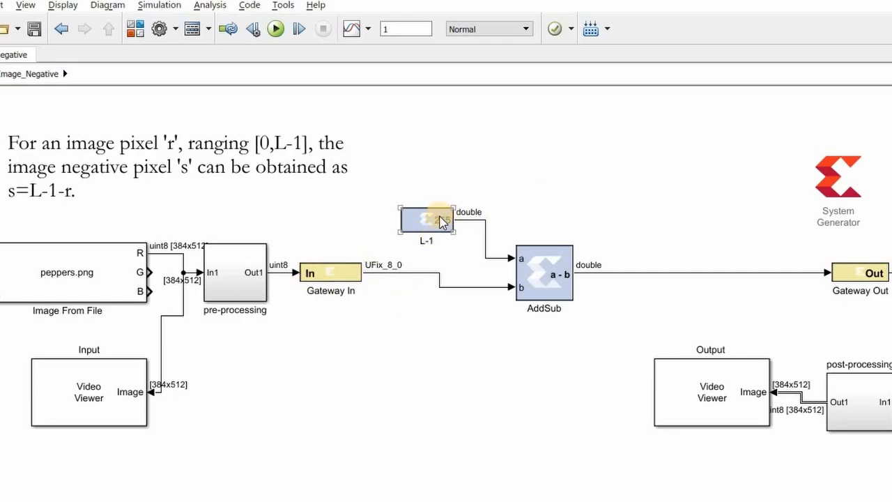
{"action": "left_click", "coordinate": [511, 296]}
{"action": "left_click", "coordinate": [561, 283]}
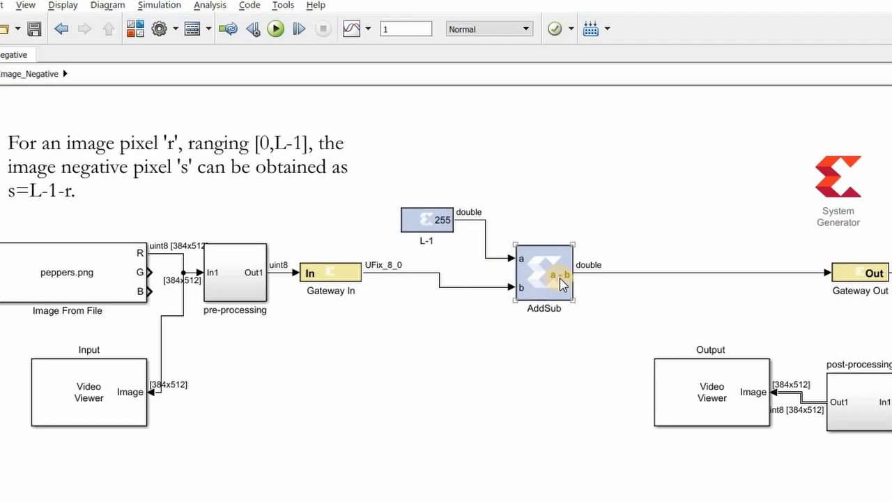
{"action": "left_click", "coordinate": [805, 256]}
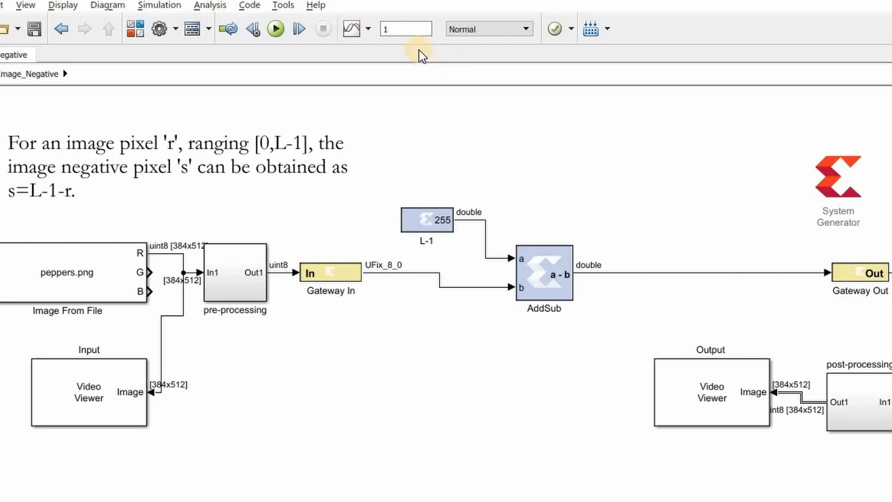
- Run the simulation and compare the images in the Output and Input viewers
{"action": "left_click", "coordinate": [274, 31]}
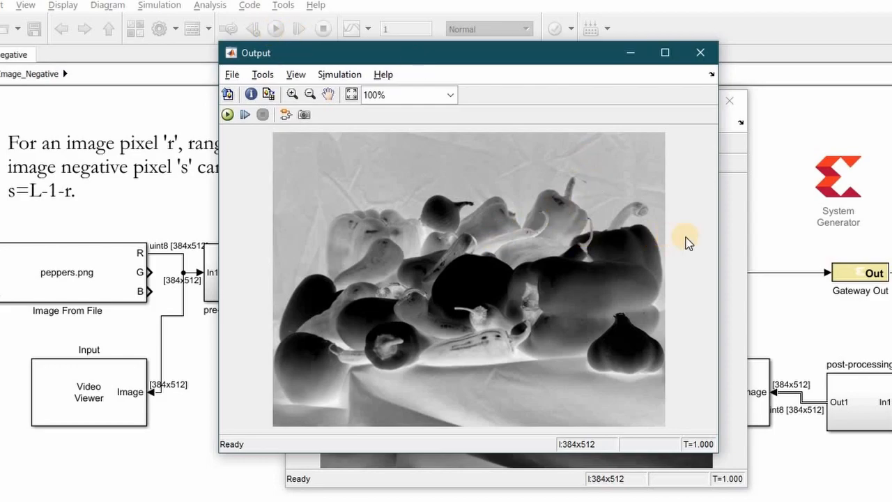
{"action": "left_click", "coordinate": [727, 239]}
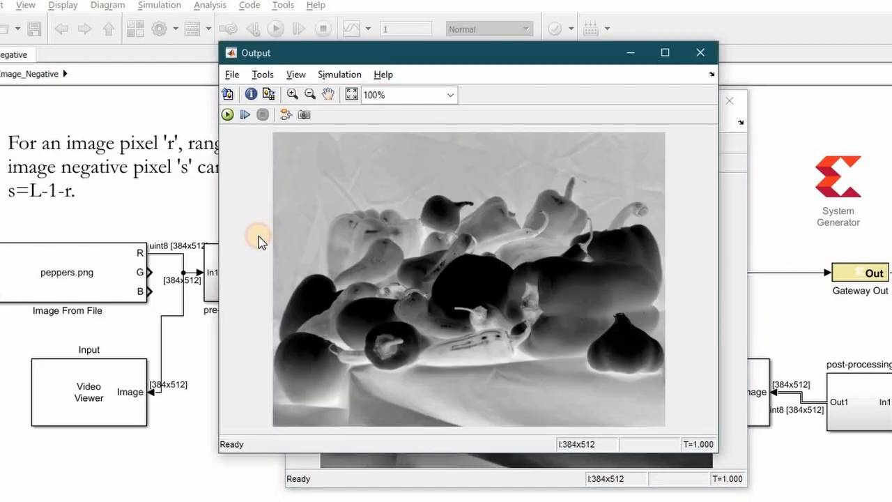
{"action": "left_click", "coordinate": [259, 239]}
{"action": "left_click", "coordinate": [773, 189]}
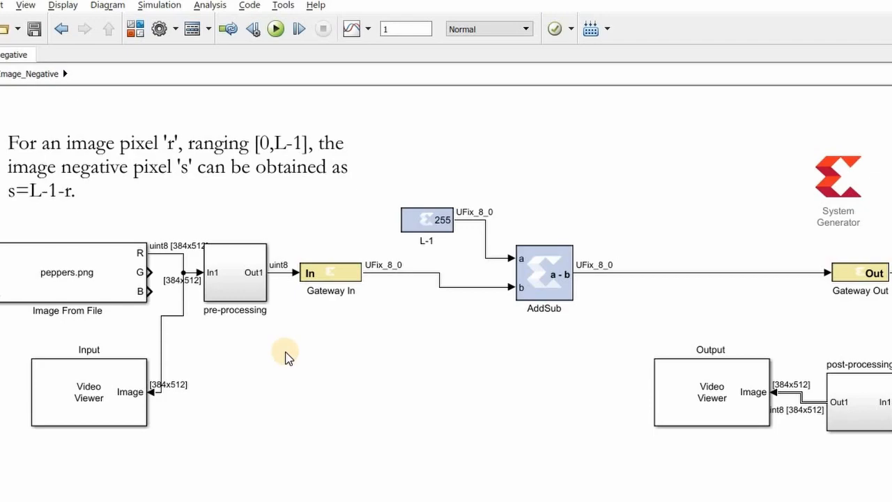
- Move AddSub and L-1 closer to Gateway In, and place Gateway Out directly beside AddSub
{"action": "left_click_drag", "start_coordinate": [538, 262], "coordinate": [484, 242]}
{"action": "left_click_drag", "start_coordinate": [422, 216], "coordinate": [362, 217]}
{"action": "mouse_move", "coordinate": [484, 258]}
{"action": "left_mouse_down"}
{"action": "mouse_move", "coordinate": [462, 247]}
{"action": "mouse_move", "coordinate": [566, 248]}
{"action": "mouse_move", "coordinate": [498, 255]}
{"action": "left_mouse_up"}
{"action": "left_click", "coordinate": [704, 260]}
{"action": "left_click", "coordinate": [859, 279]}
{"action": "left_click_drag", "start_coordinate": [858, 278], "coordinate": [589, 263]}
- Move the post-processing block and Output viewer downstream of Gateway Out and flip both so their inputs face the incoming signal
{"action": "left_click_drag", "start_coordinate": [880, 394], "coordinate": [721, 255]}
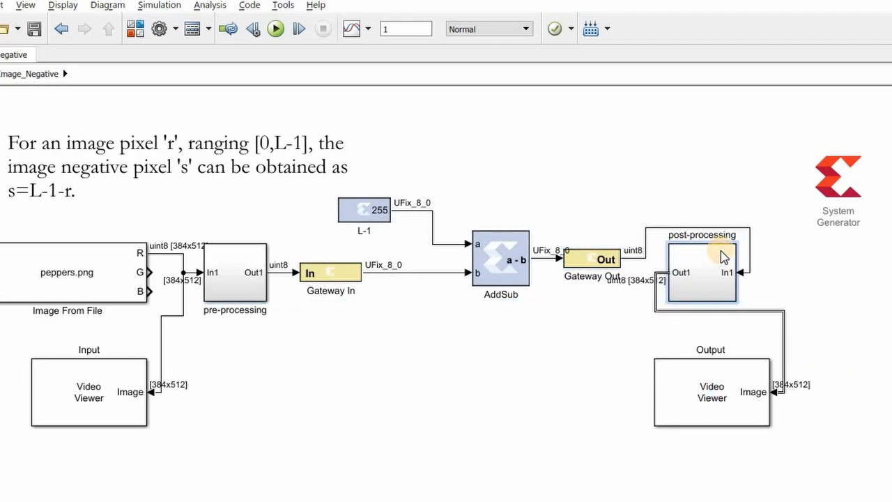
{"action": "key", "text": "ctrl+i"}
{"action": "left_click_drag", "start_coordinate": [705, 254], "coordinate": [708, 241]}
{"action": "left_click_drag", "start_coordinate": [709, 397], "coordinate": [874, 322]}
{"action": "key", "text": "ctrl+i"}
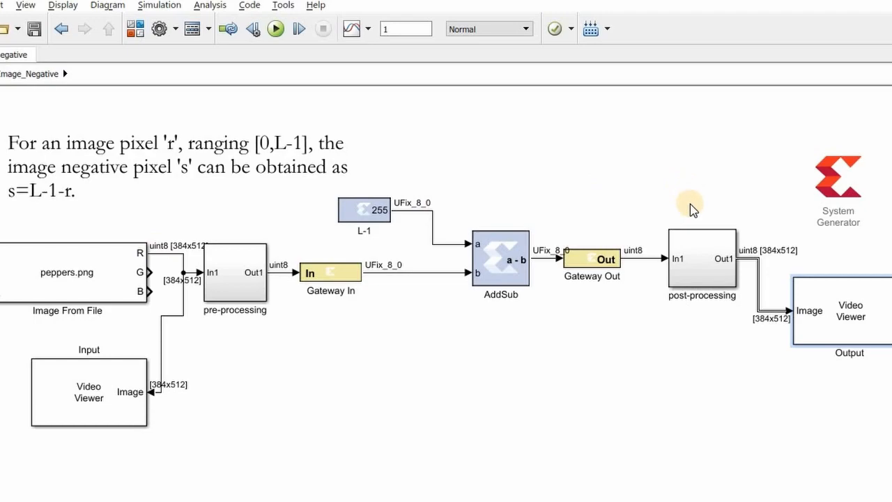
- Duplicate the chain from pre-processing through post-processing, including the constant, twice in rows below the original
{"action": "mouse_move", "coordinate": [226, 330]}
{"action": "left_mouse_down"}
{"action": "mouse_move", "coordinate": [690, 184]}
{"action": "mouse_move", "coordinate": [769, 225]}
{"action": "mouse_move", "coordinate": [738, 230]}
{"action": "mouse_move", "coordinate": [743, 221]}
{"action": "mouse_move", "coordinate": [741, 272]}
{"action": "mouse_move", "coordinate": [741, 234]}
{"action": "mouse_move", "coordinate": [753, 249]}
{"action": "mouse_move", "coordinate": [697, 339]}
{"action": "mouse_move", "coordinate": [643, 348]}
{"action": "mouse_move", "coordinate": [704, 347]}
{"action": "mouse_move", "coordinate": [705, 371]}
{"action": "left_mouse_up"}
{"action": "left_click", "coordinate": [761, 471]}
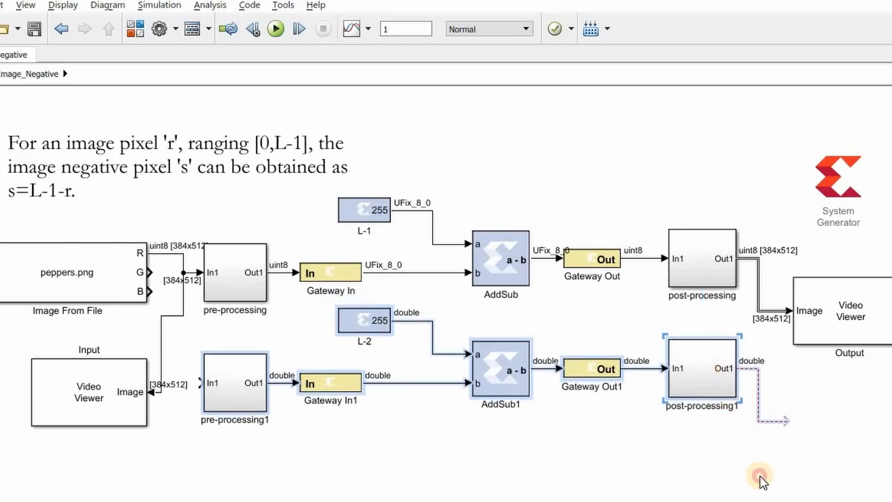
{"action": "scroll", "coordinate": [760, 470], "scroll_direction": "down", "scroll_amount": 5}
{"action": "left_click", "coordinate": [212, 339]}
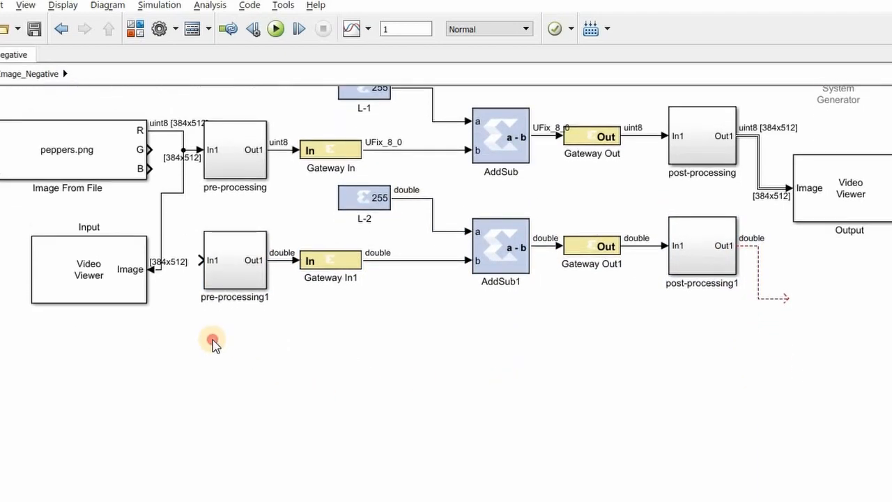
{"action": "key", "text": "ctrl+v"}
{"action": "left_click_drag", "start_coordinate": [235, 426], "coordinate": [230, 391]}
- Switch the Input video viewer's image signal to Separate Color Signals and close its window
{"action": "left_click", "coordinate": [117, 278]}
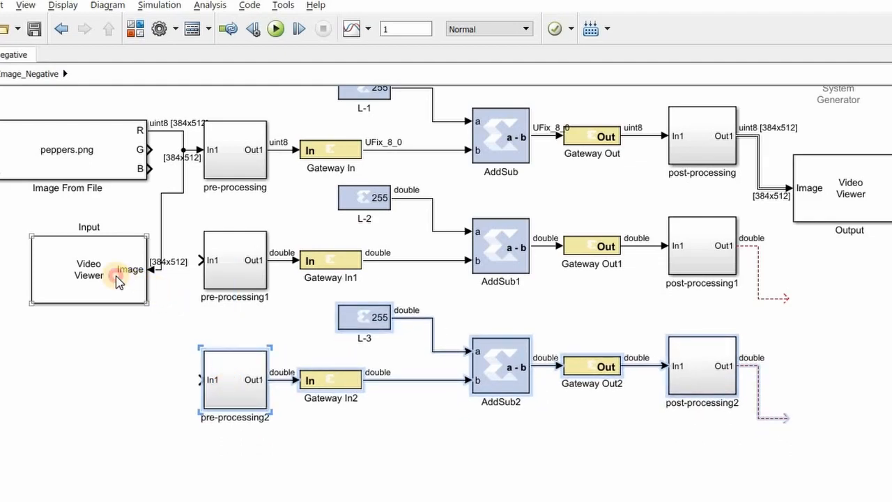
{"action": "double_click", "coordinate": [117, 278]}
{"action": "left_click", "coordinate": [301, 124]}
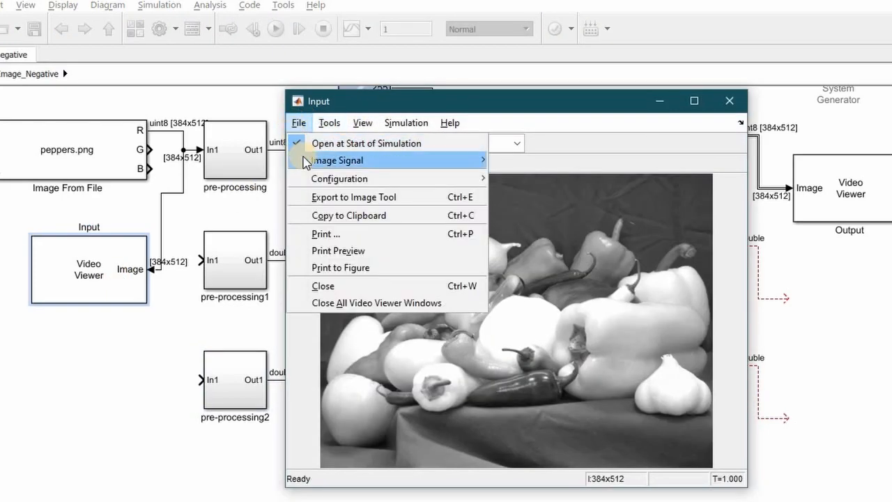
{"action": "mouse_move", "coordinate": [304, 160]}
{"action": "left_click", "coordinate": [566, 177]}
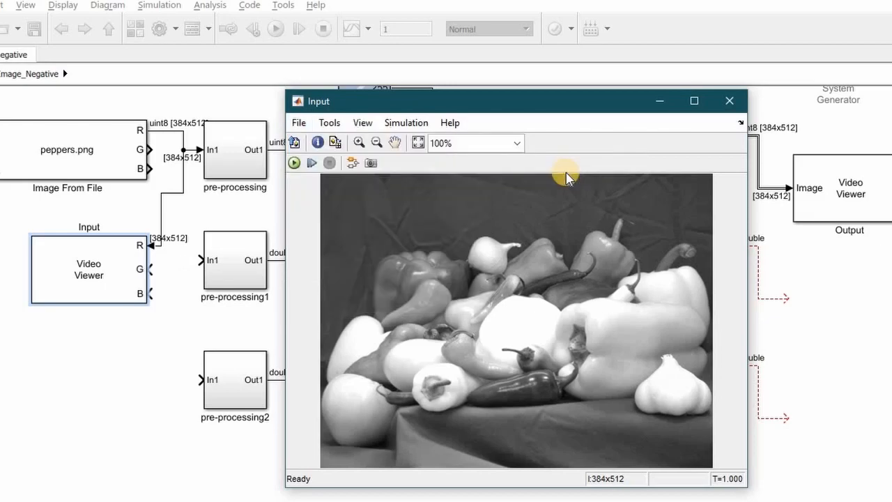
{"action": "left_click", "coordinate": [730, 102]}
- Switch the Output video viewer's image signal to Separate Color Signals and return to the model
{"action": "double_click", "coordinate": [845, 172]}
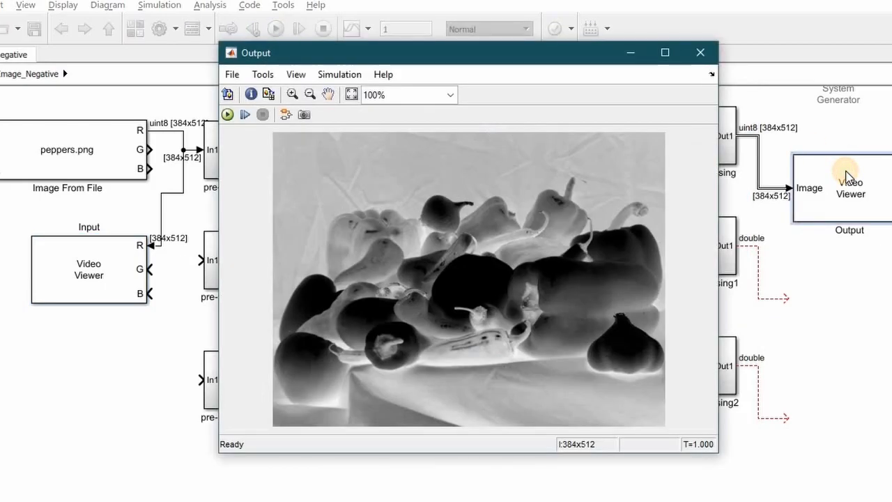
{"action": "left_click", "coordinate": [229, 76]}
{"action": "mouse_move", "coordinate": [415, 113]}
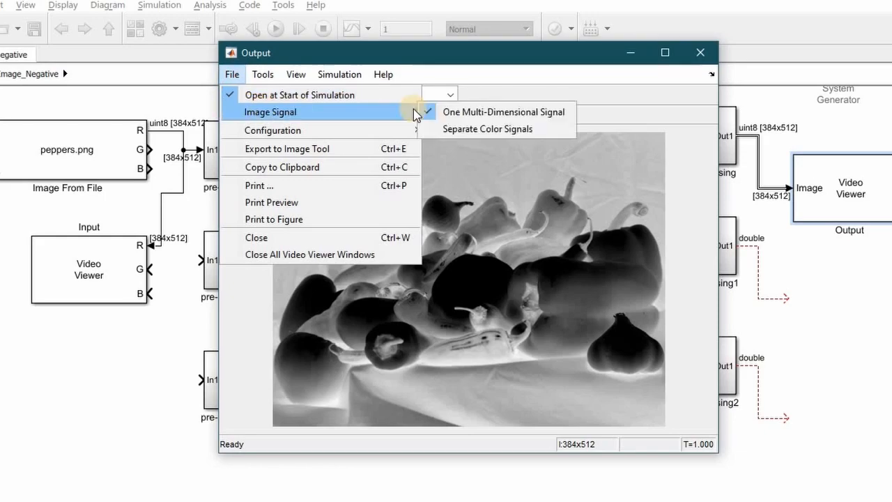
{"action": "left_click", "coordinate": [511, 132]}
{"action": "left_click", "coordinate": [879, 311]}
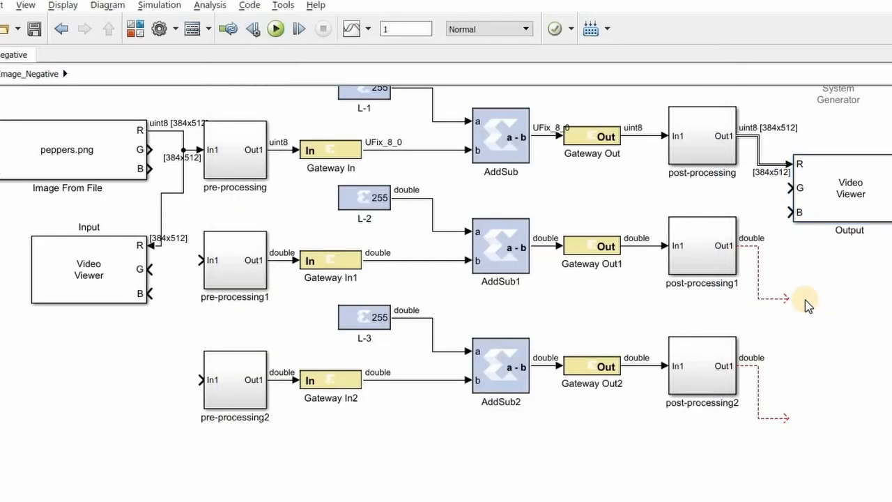
- Connect post-processing1 and post-processing2 to the Output viewer's G and B inputs, and the source image's G and B outputs to pre-processing1 and pre-processing2
{"action": "left_click_drag", "start_coordinate": [789, 301], "coordinate": [787, 187]}
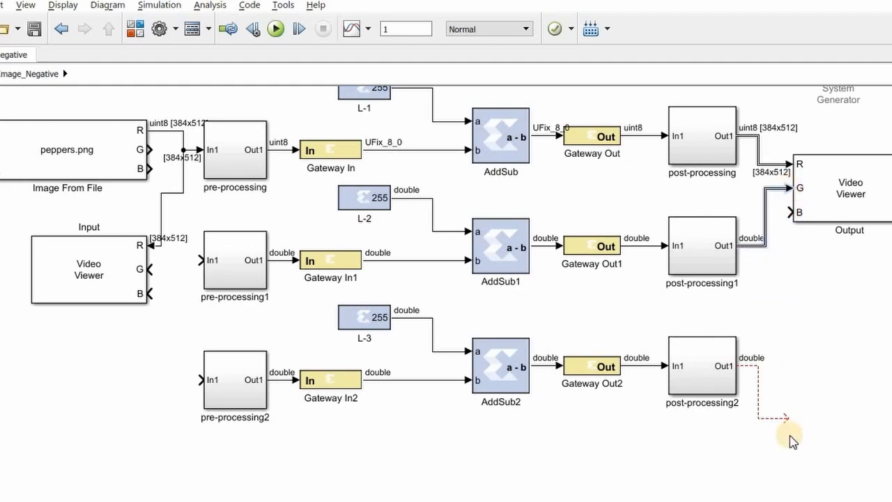
{"action": "left_click_drag", "start_coordinate": [788, 418], "coordinate": [785, 213]}
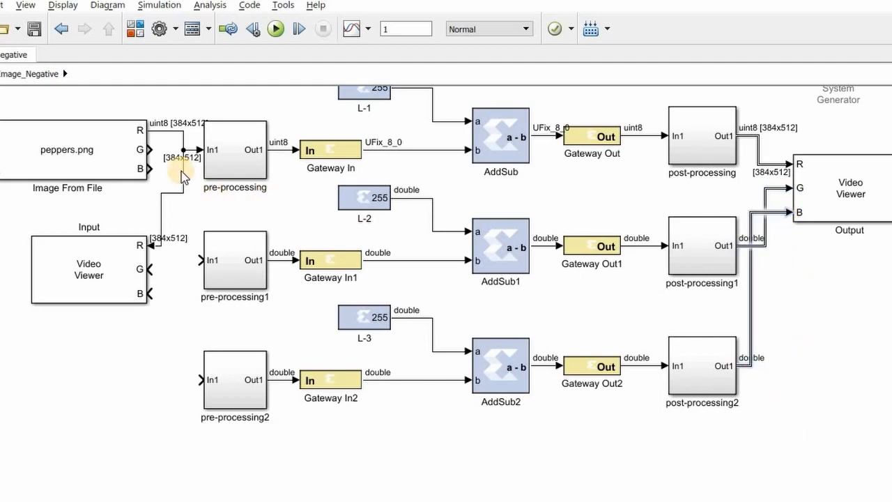
{"action": "left_click_drag", "start_coordinate": [149, 149], "coordinate": [207, 259]}
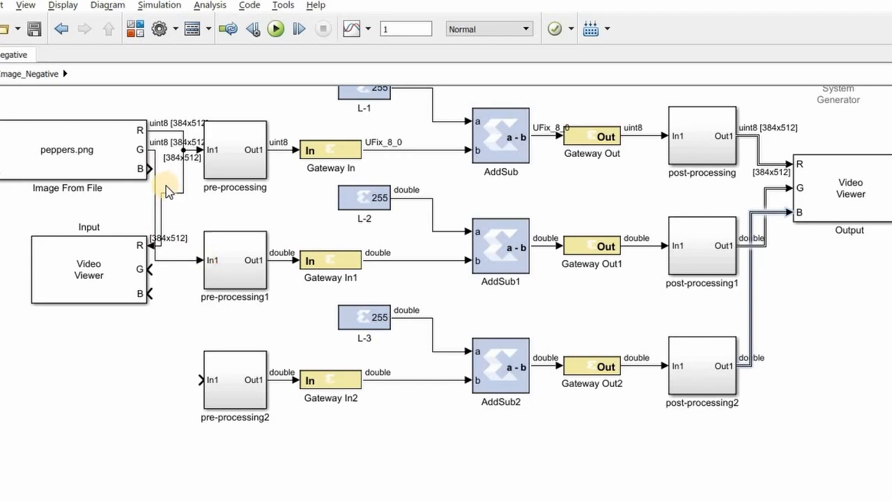
{"action": "left_click_drag", "start_coordinate": [149, 169], "coordinate": [199, 380]}
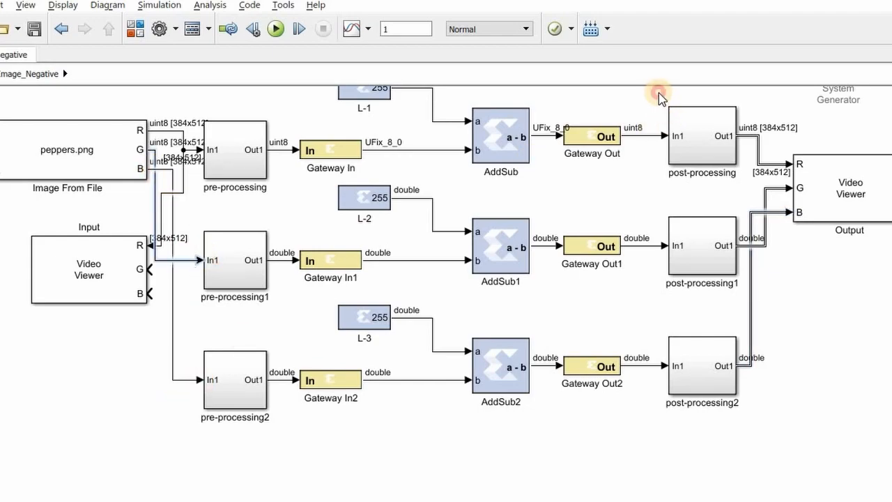
- Branch the source image's G and B signal lines to the G and B inputs of the Input video viewer
{"action": "left_click", "coordinate": [659, 93]}
{"action": "scroll", "coordinate": [659, 90], "scroll_direction": "up", "scroll_amount": 3}
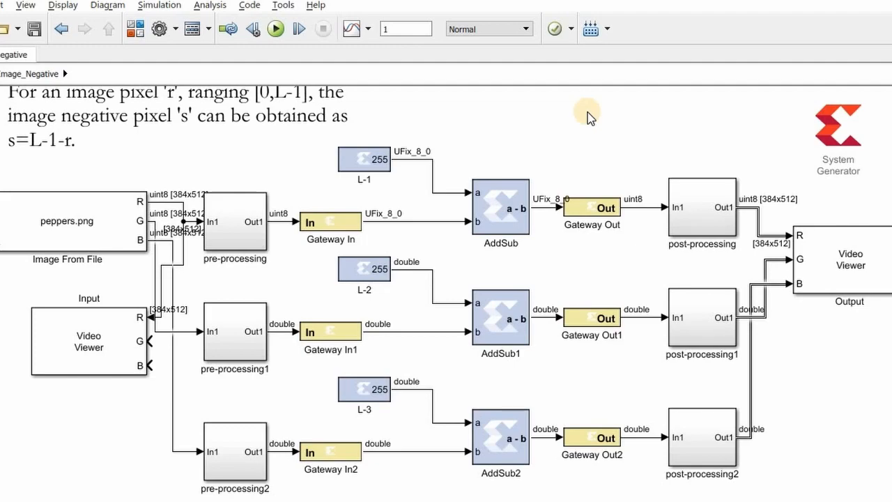
{"action": "mouse_move", "coordinate": [183, 234]}
{"action": "left_mouse_down"}
{"action": "mouse_move", "coordinate": [168, 361]}
{"action": "mouse_move", "coordinate": [150, 341]}
{"action": "mouse_move", "coordinate": [189, 332]}
{"action": "left_mouse_up"}
{"action": "left_click_drag", "start_coordinate": [151, 361], "coordinate": [172, 360]}
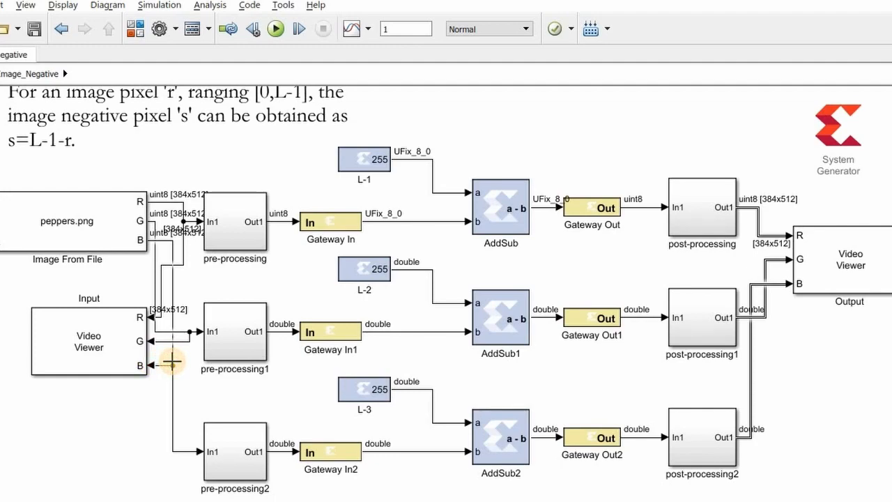
{"action": "left_click", "coordinate": [363, 287]}
{"action": "left_click", "coordinate": [374, 411]}
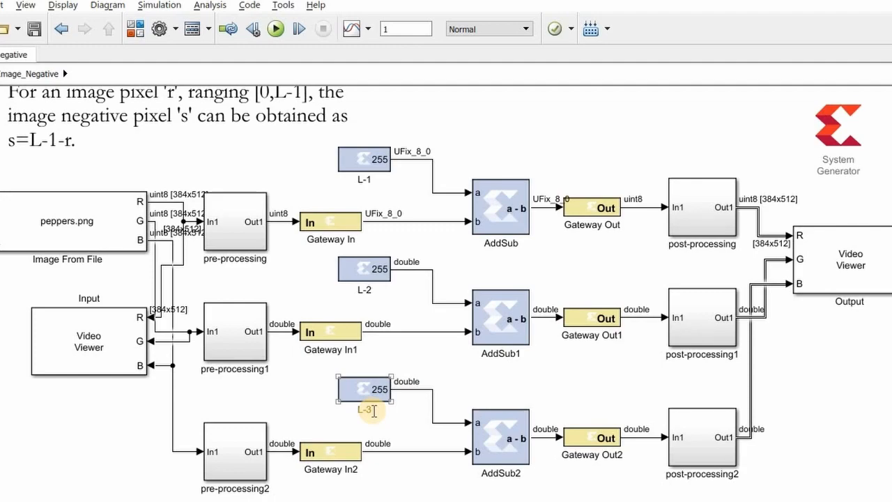
{"action": "left_click", "coordinate": [370, 179]}
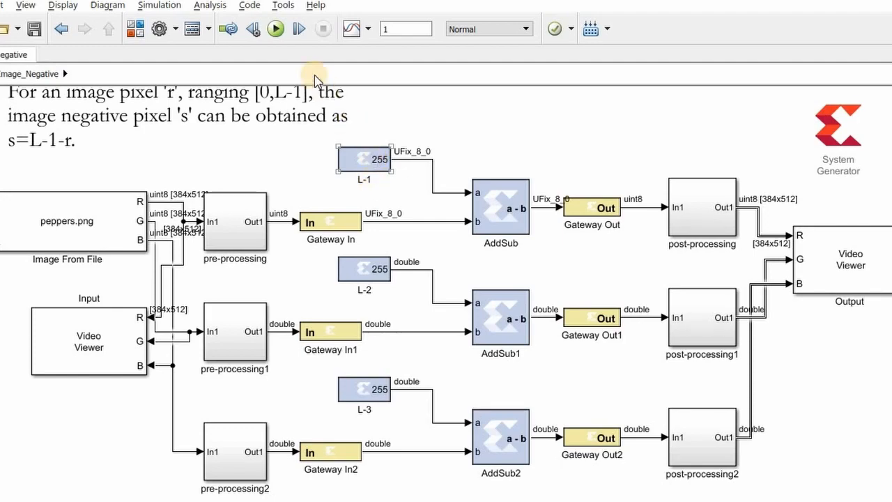
- Run the simulation, compare the images in the Input and Output viewers, and return to the model
{"action": "left_click", "coordinate": [278, 32]}
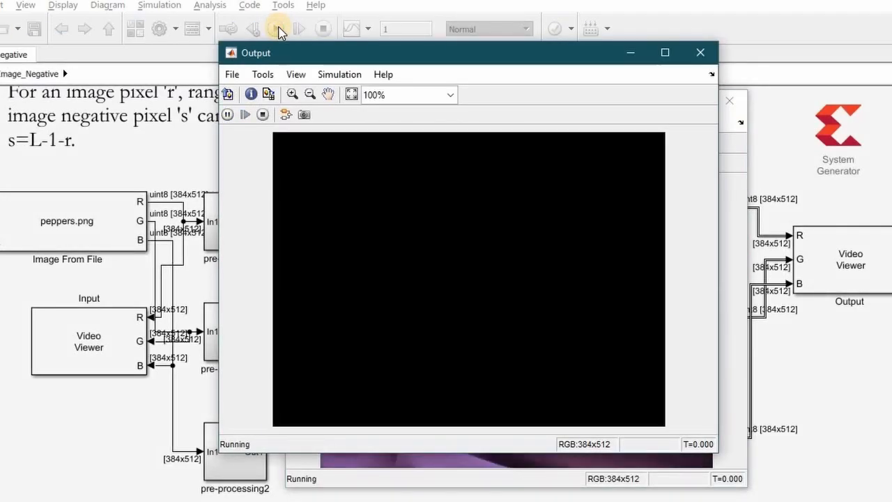
{"action": "left_click", "coordinate": [737, 202]}
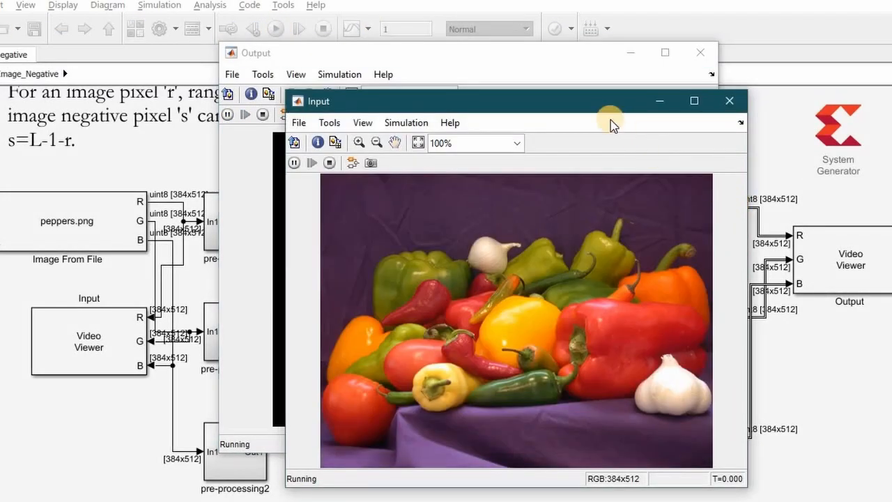
{"action": "left_click_drag", "start_coordinate": [575, 103], "coordinate": [519, 60]}
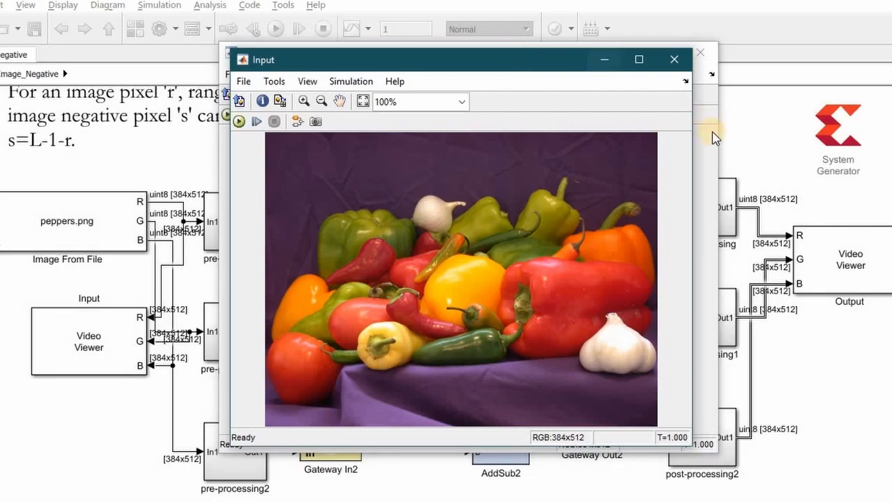
{"action": "left_click", "coordinate": [709, 151]}
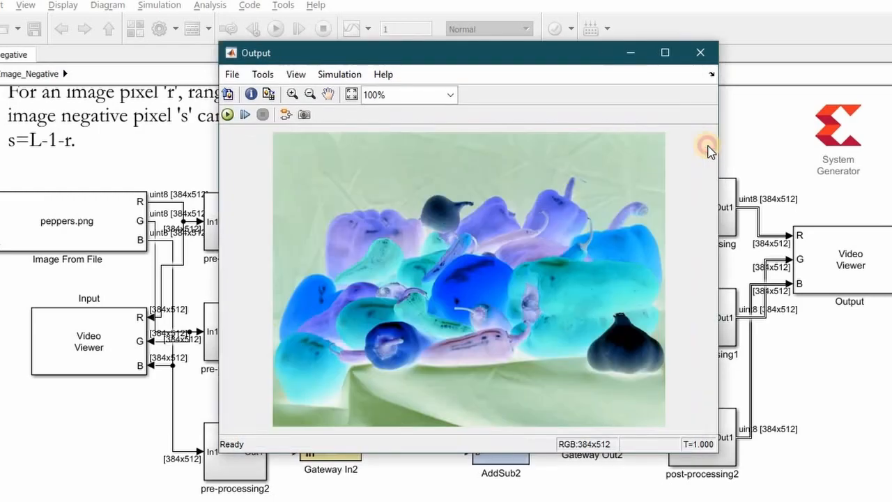
{"action": "left_click", "coordinate": [744, 142]}
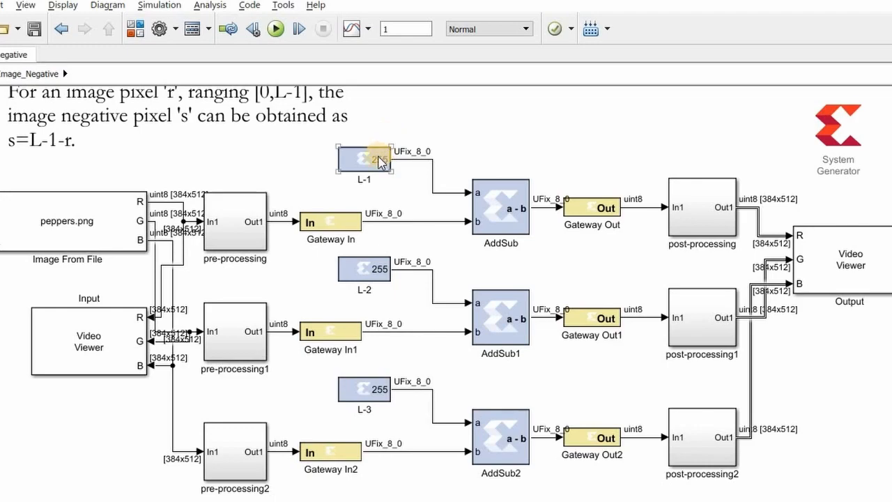
- Review the AddSub block and the s=L-1-r note against the negative transformation curve in the textbook image, and return to the model
{"action": "left_click", "coordinate": [500, 208]}
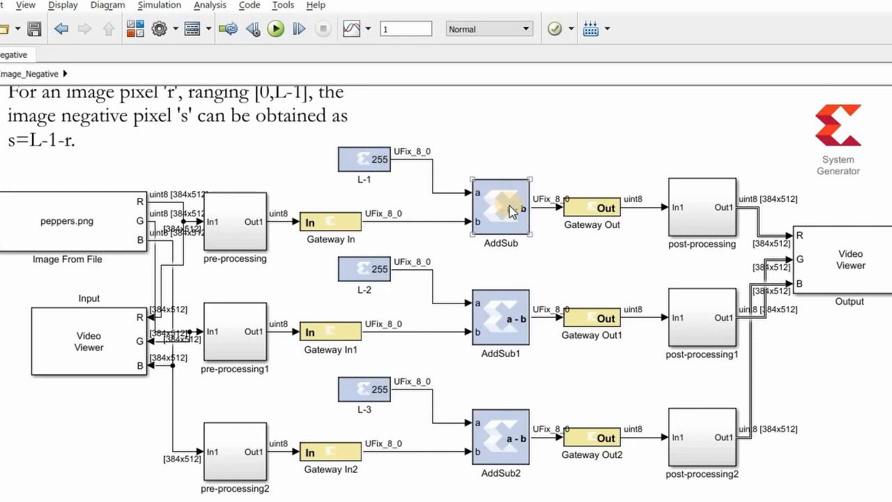
{"action": "left_click", "coordinate": [159, 138]}
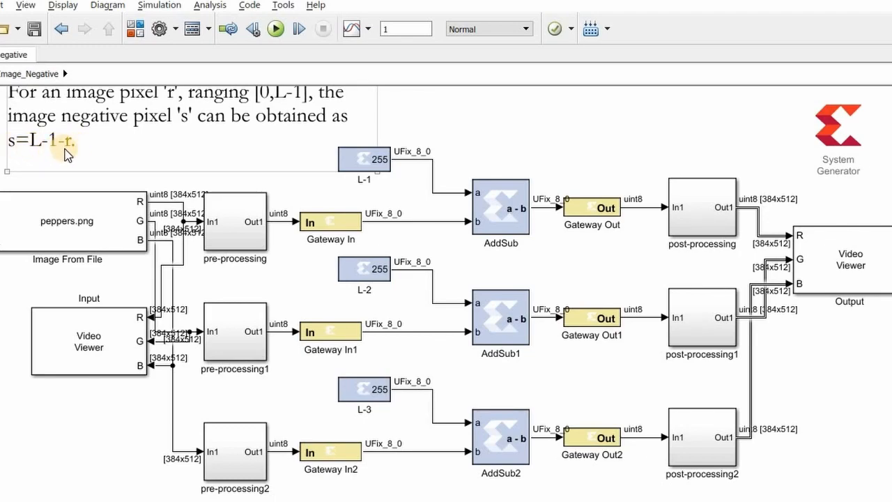
{"action": "key", "text": "alt+Tab"}
{"action": "key", "text": "Tab"}
{"action": "key", "text": "Tab"}
{"action": "key", "text": "Tab"}
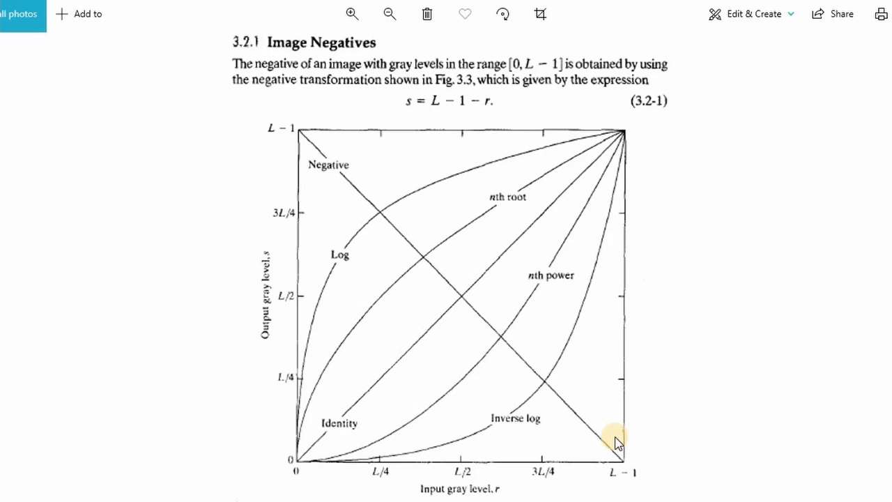
{"action": "key", "text": "alt+Tab"}
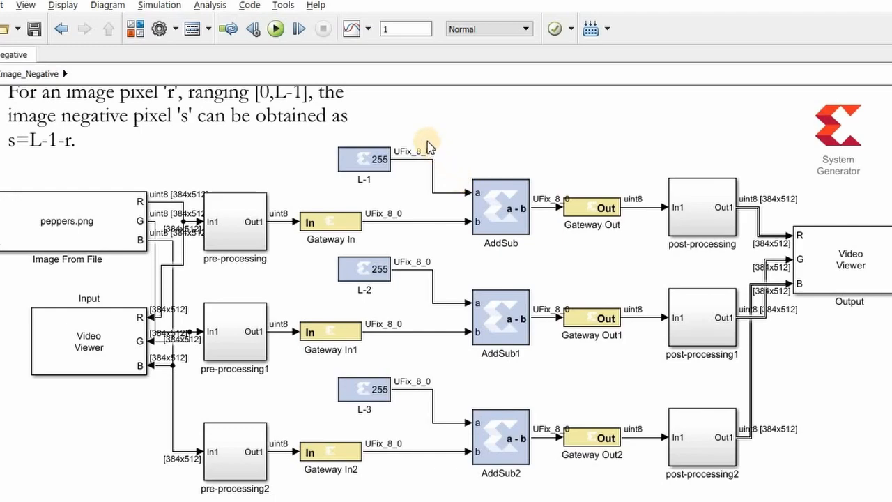
- Delete the three AddSub blocks and their 255 constants L-1, L-2 and L-3 from the color channel rows
{"action": "left_click_drag", "start_coordinate": [407, 137], "coordinate": [524, 316]}
{"action": "key", "text": "Delete"}
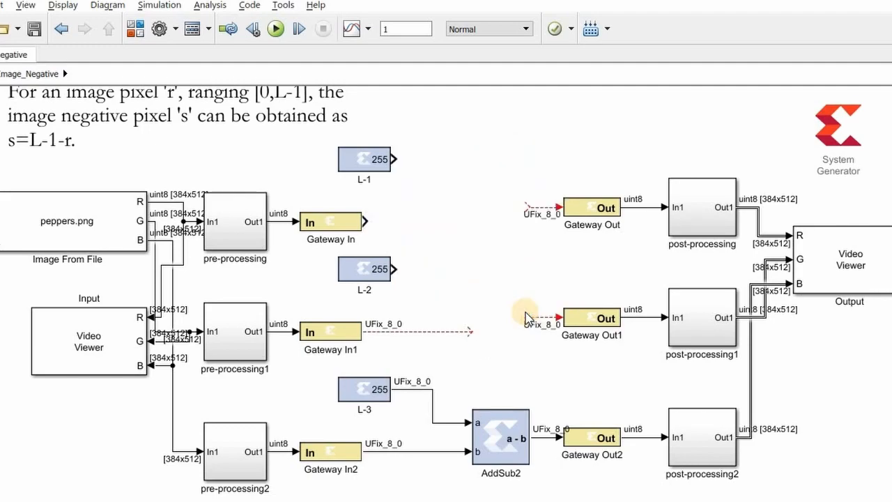
{"action": "left_click", "coordinate": [372, 161]}
{"action": "key", "text": "Delete"}
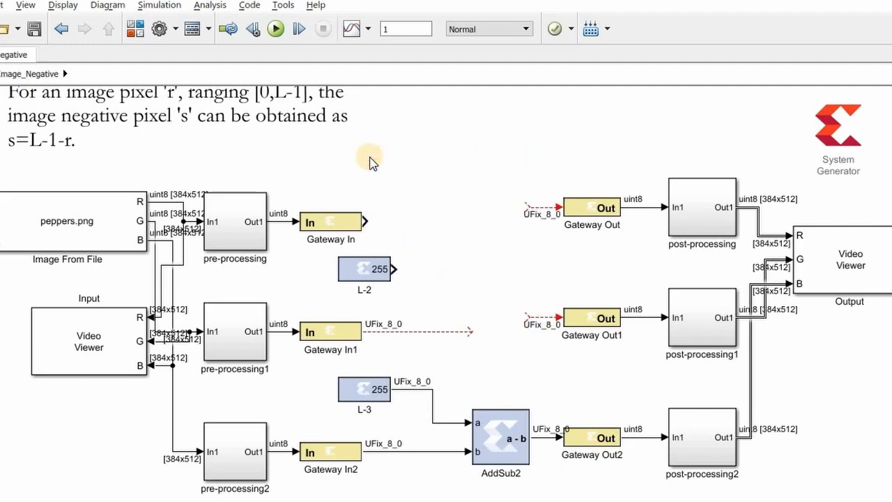
{"action": "left_click", "coordinate": [377, 274]}
{"action": "key", "text": "Delete"}
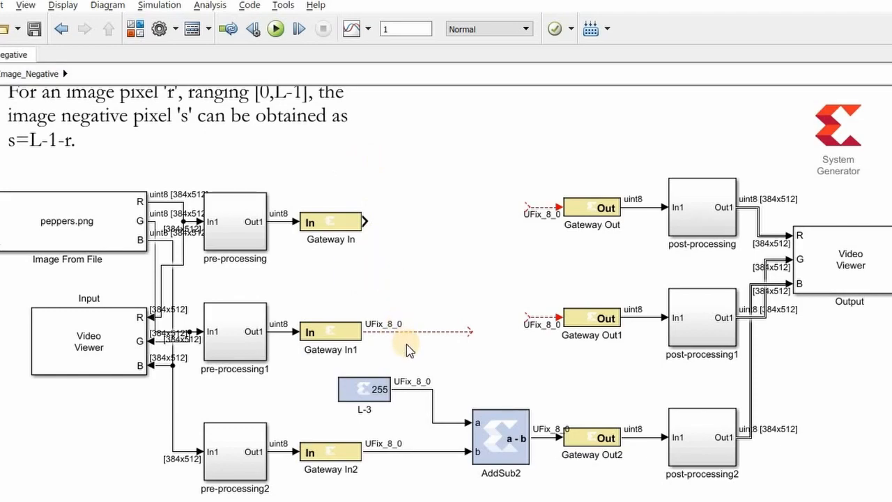
{"action": "left_click_drag", "start_coordinate": [383, 352], "coordinate": [524, 478]}
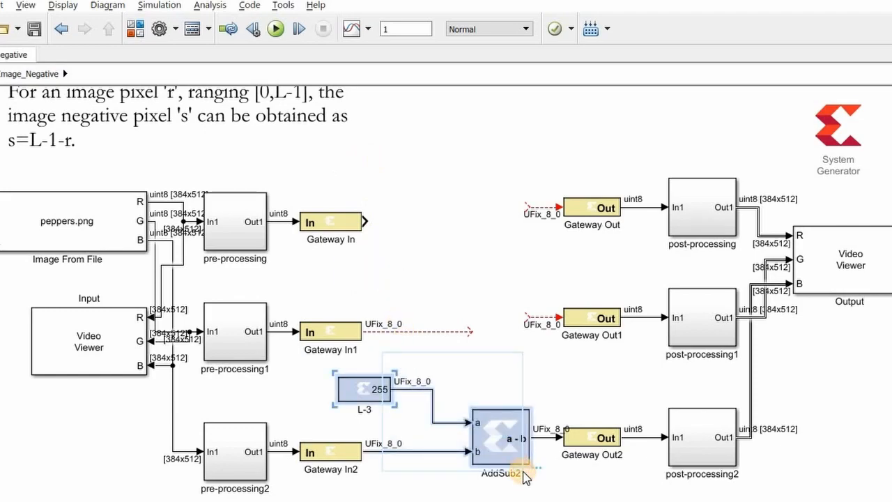
{"action": "key", "text": "Delete"}
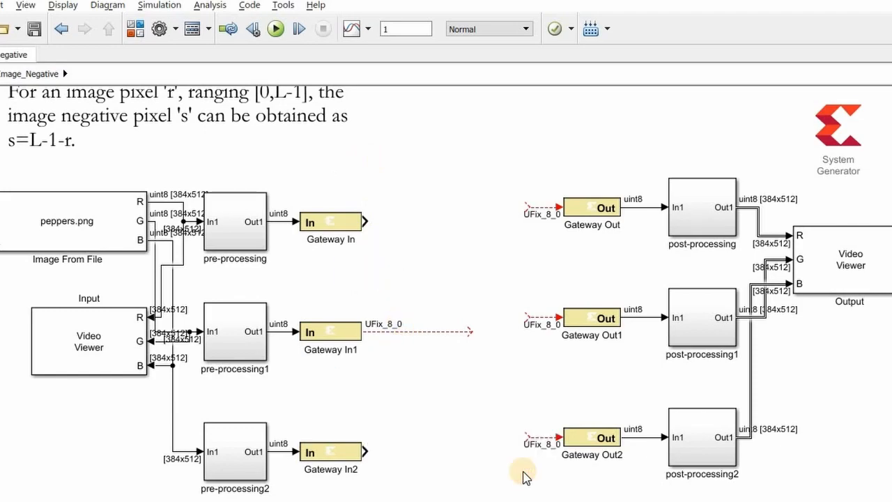
- Add a Xilinx Inverter block between Gateway In and Gateway Out and set its latency to 0
{"action": "double_click", "coordinate": [433, 212]}
{"action": "type", "text": "Invert"}
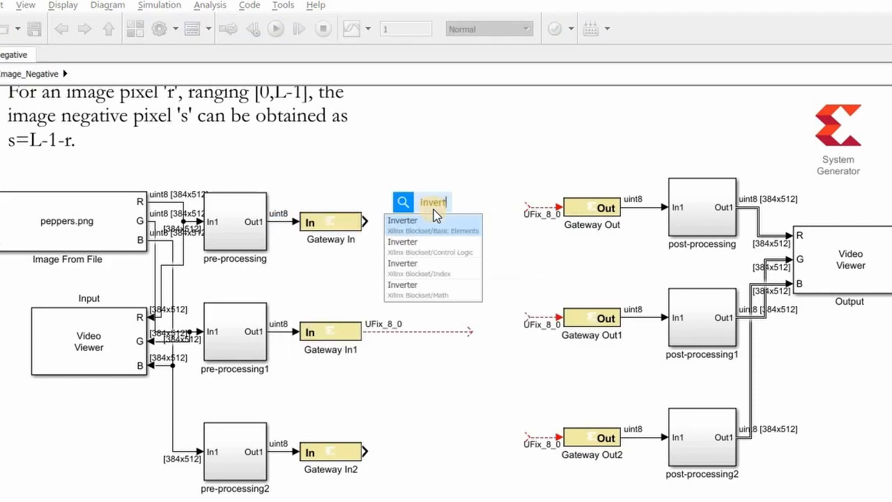
{"action": "key", "text": "Return"}
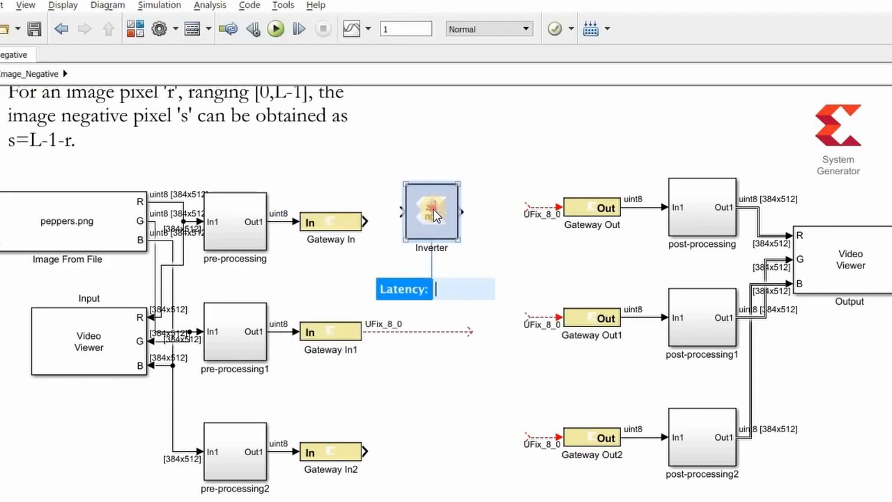
{"action": "double_click", "coordinate": [433, 214]}
{"action": "left_click", "coordinate": [382, 274]}
{"action": "double_click", "coordinate": [383, 275]}
{"action": "type", "text": "0"}
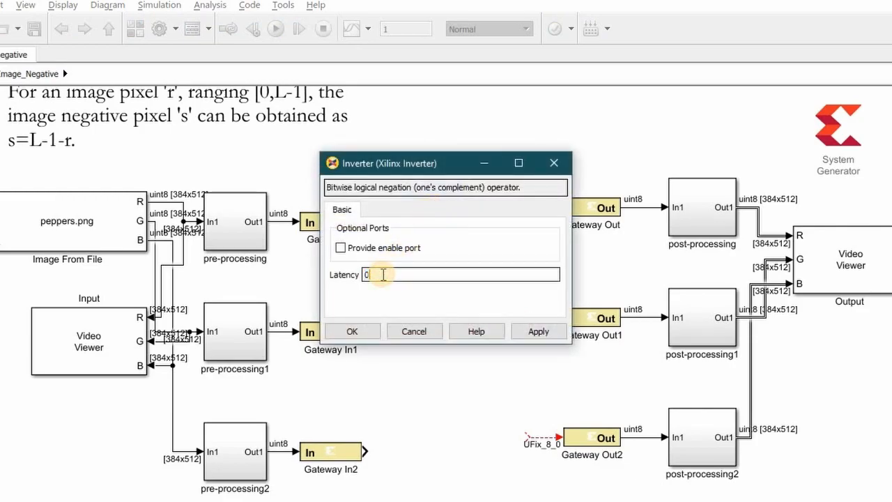
{"action": "left_click", "coordinate": [355, 333]}
- Duplicate the Inverter twice and connect the copies between the input and output gateways of the second and third rows
{"action": "left_click", "coordinate": [424, 222]}
{"action": "key", "text": "ctrl+c"}
{"action": "key", "text": "ctrl+v"}
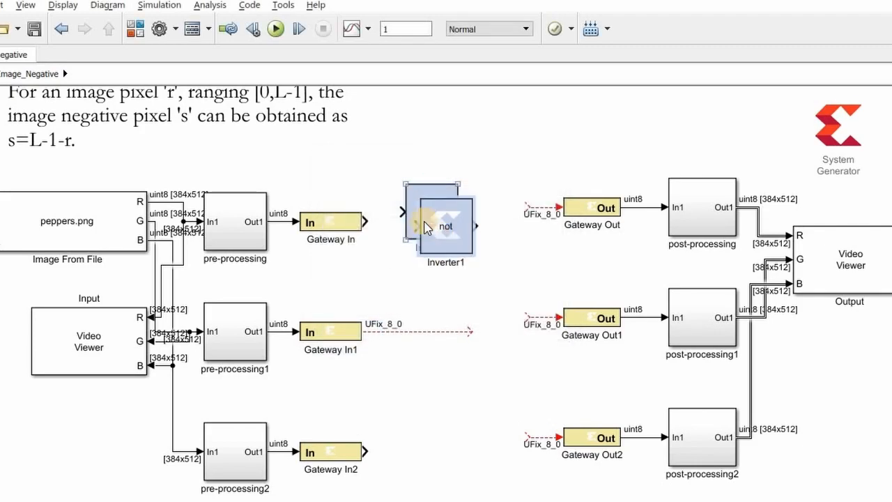
{"action": "key", "text": "ctrl+v"}
{"action": "left_click_drag", "start_coordinate": [462, 241], "coordinate": [526, 437]}
{"action": "left_click_drag", "start_coordinate": [439, 230], "coordinate": [495, 309]}
- Connect the original Inverter between Gateway In and Gateway Out, and shift Inverter1 closer to Gateway In1
{"action": "left_click", "coordinate": [415, 222]}
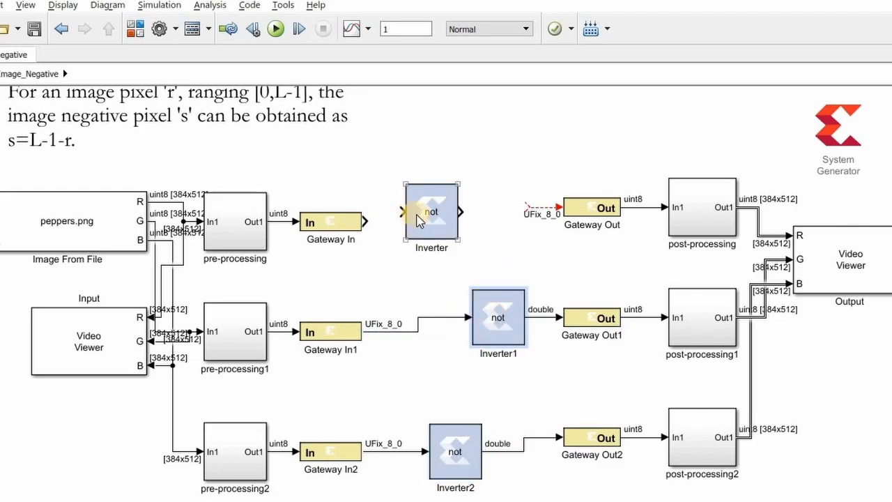
{"action": "left_click_drag", "start_coordinate": [422, 221], "coordinate": [535, 207]}
{"action": "left_click", "coordinate": [378, 221]}
{"action": "left_click_drag", "start_coordinate": [496, 314], "coordinate": [452, 315]}
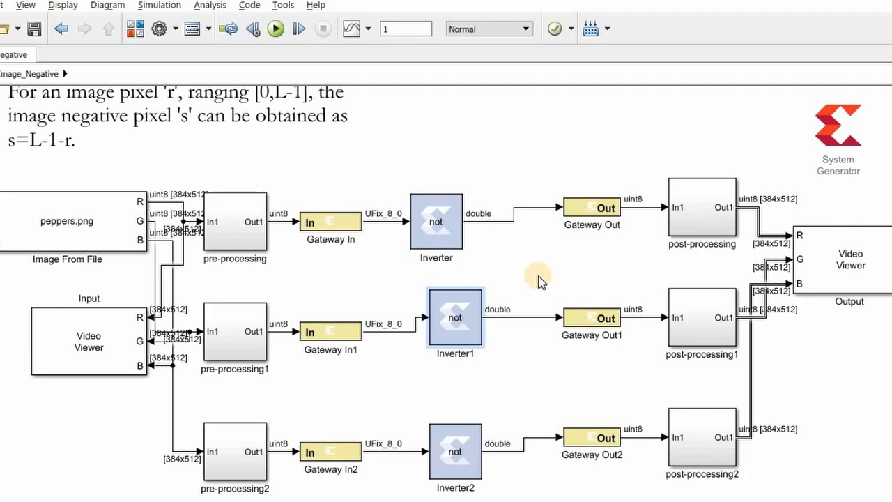
- Run the simulation with the Inverter blocks, examine the negative in the Output viewer, and return to the model
{"action": "left_click", "coordinate": [276, 28]}
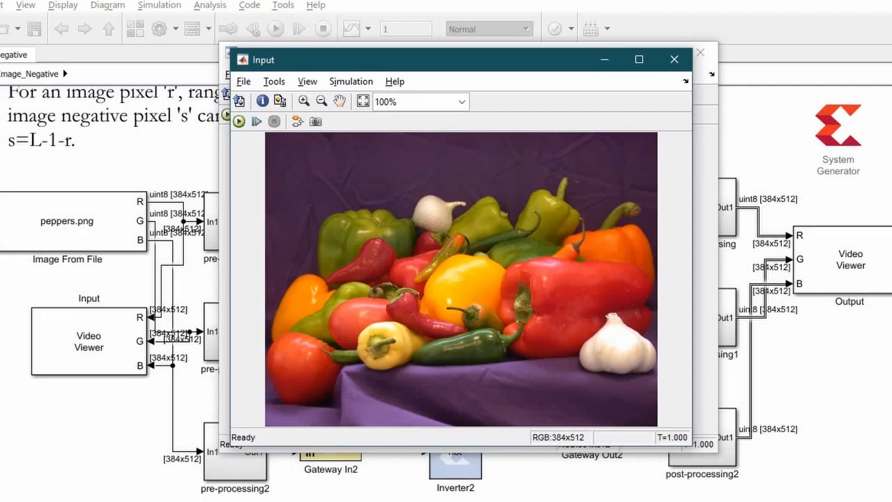
{"action": "left_click", "coordinate": [706, 296]}
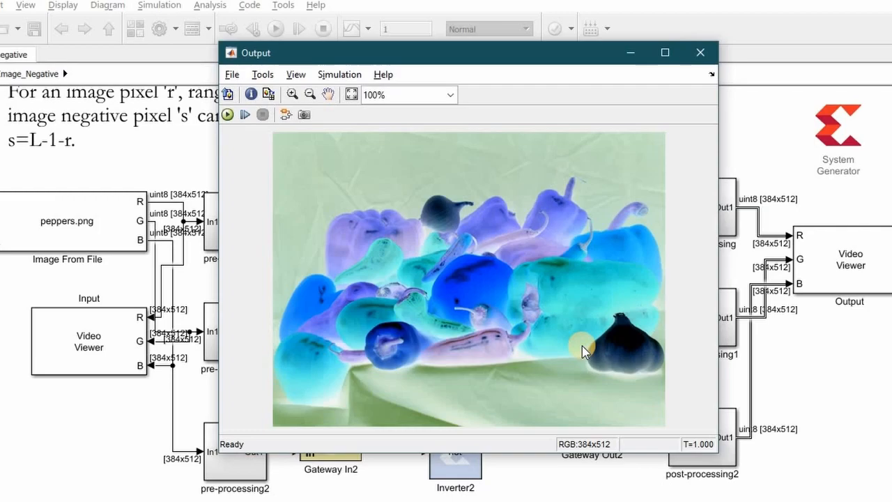
{"action": "left_click", "coordinate": [128, 413]}
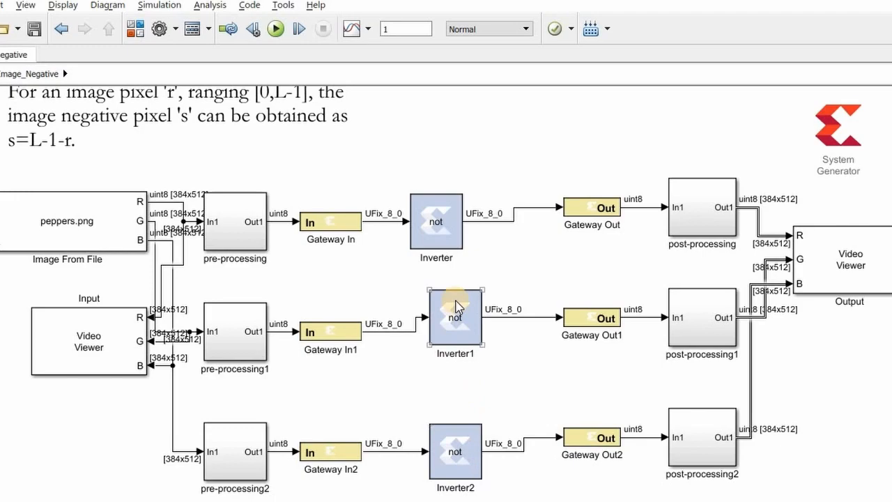
{"action": "left_click", "coordinate": [436, 230]}
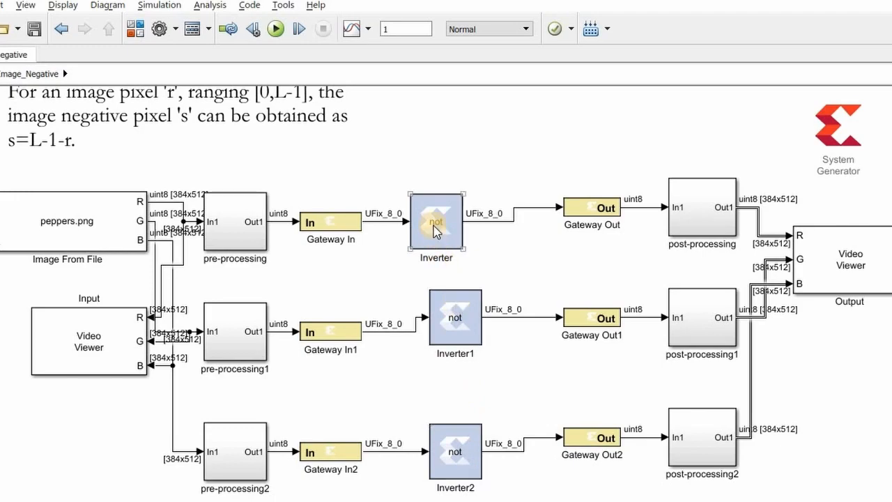